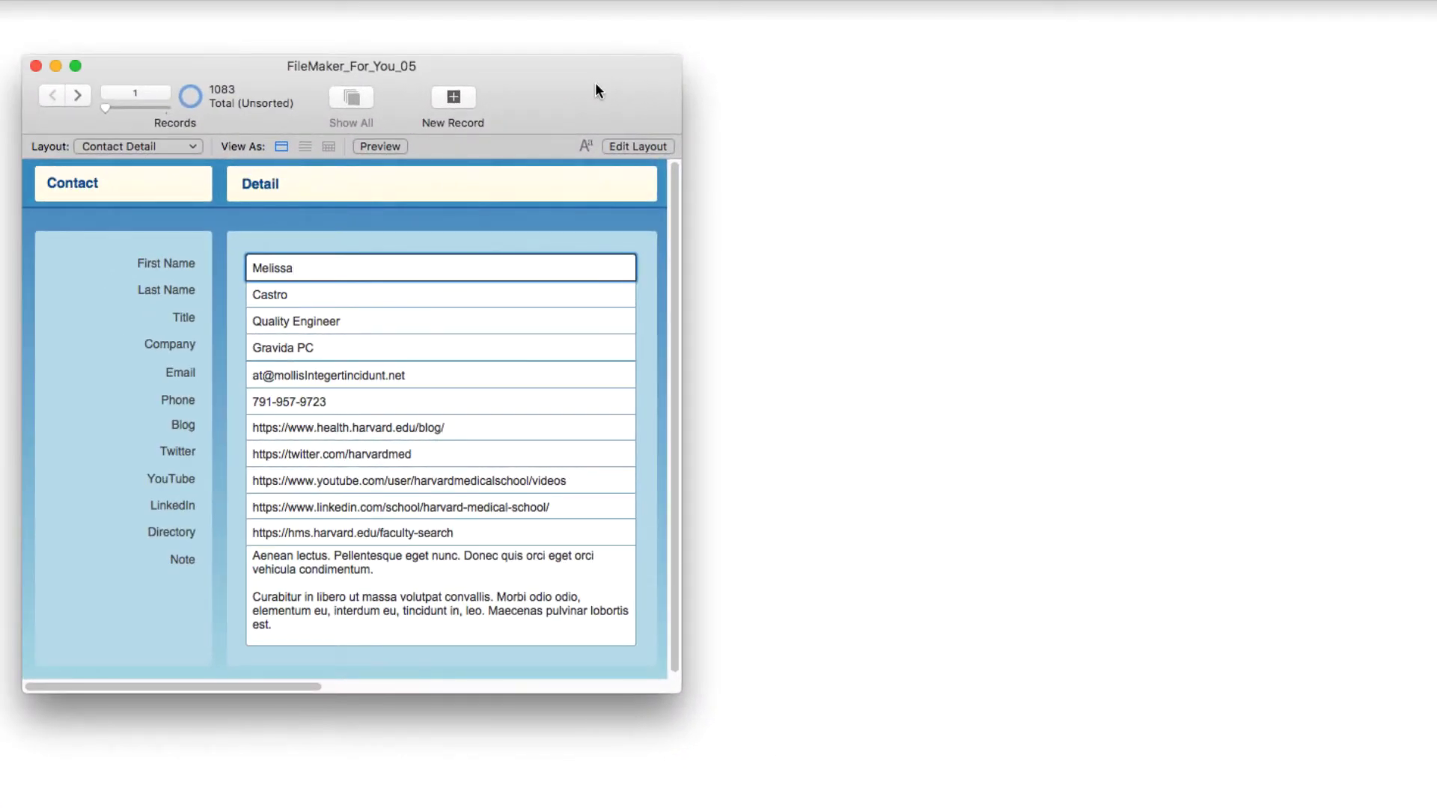
Step through the contact's Blog, Twitter, YouTube, LinkedIn and Directory web addresses and commit the record.
{"action": "left_click", "coordinate": [455, 237]}
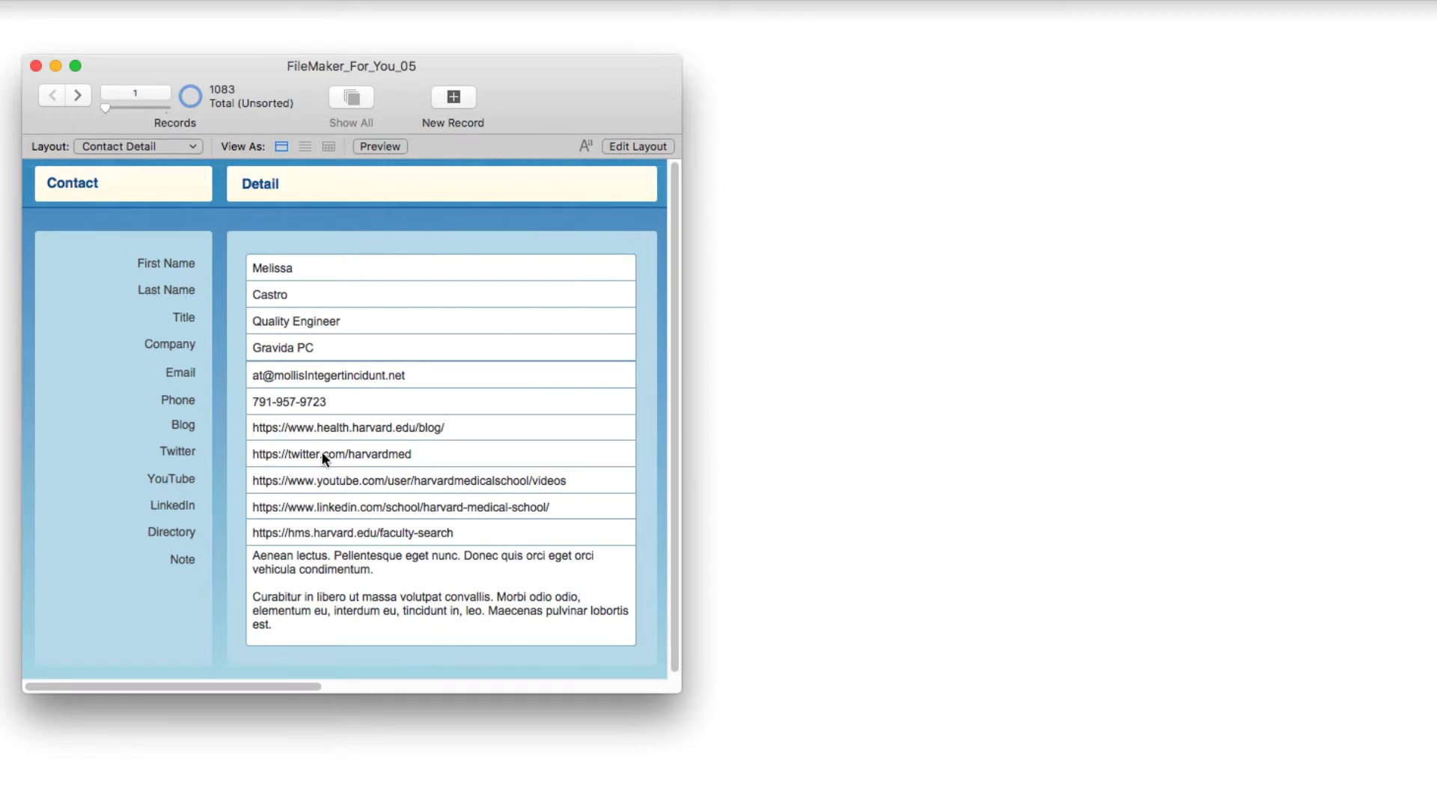
{"action": "left_click", "coordinate": [321, 428]}
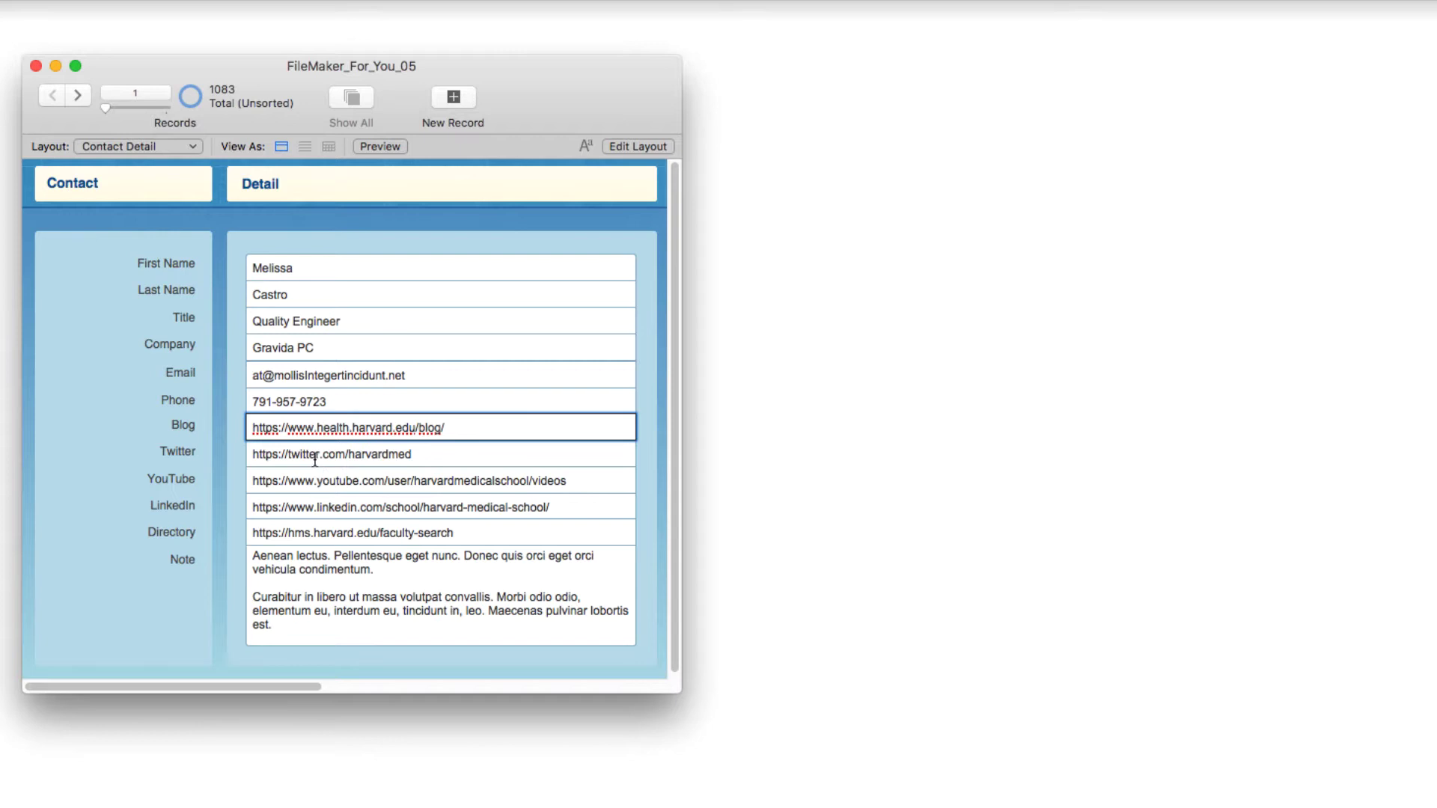
{"action": "left_click", "coordinate": [314, 457]}
{"action": "left_click", "coordinate": [308, 481]}
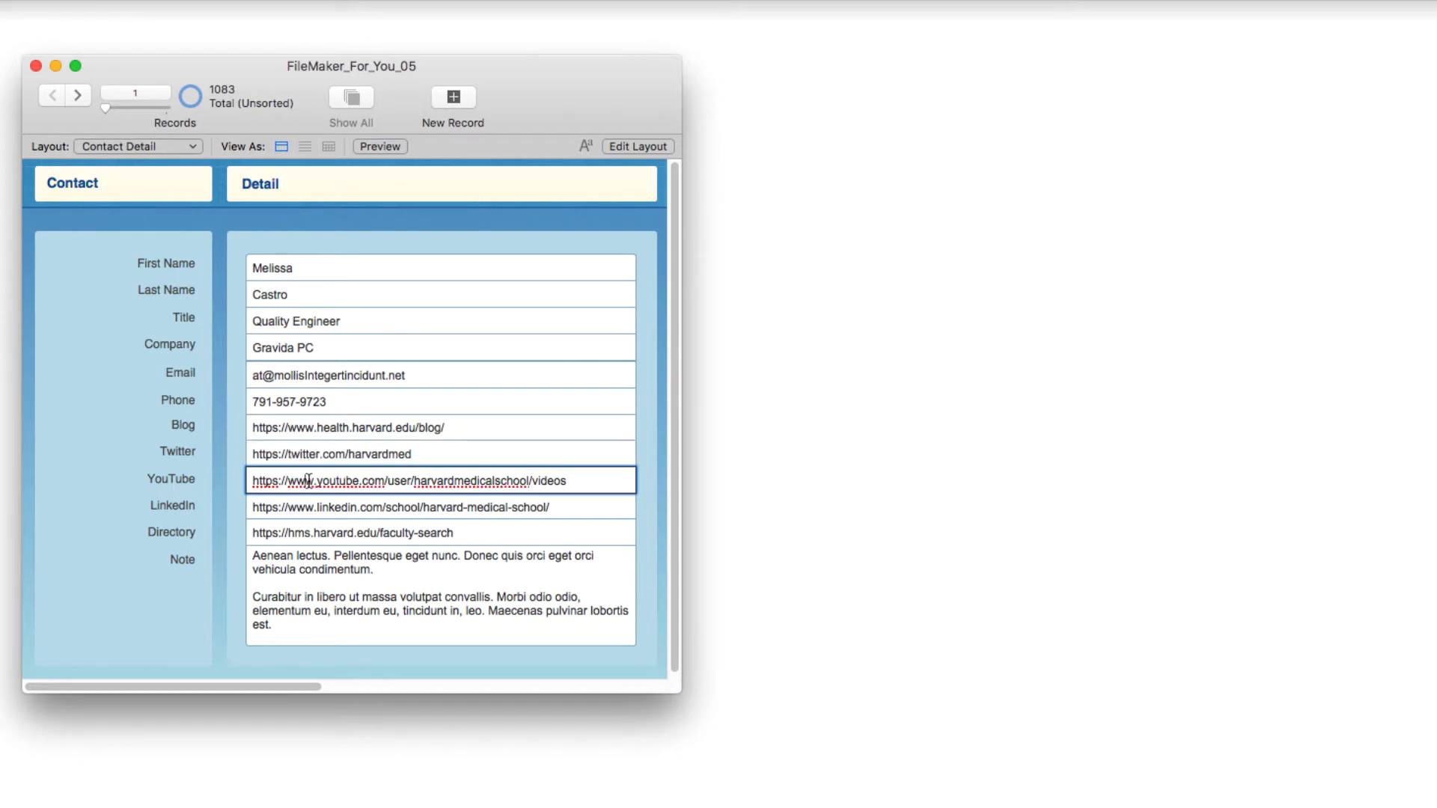
{"action": "left_click", "coordinate": [291, 509]}
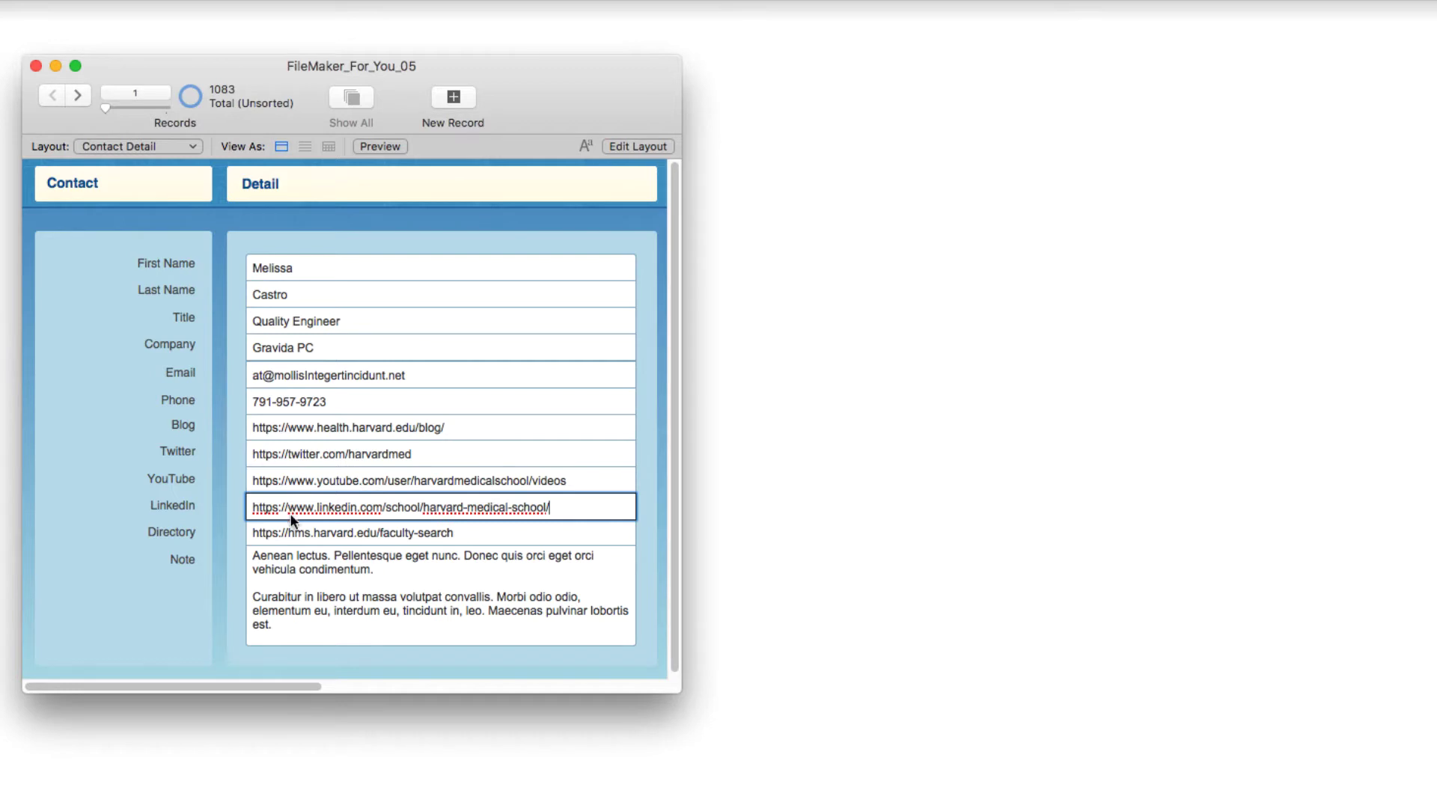
{"action": "left_click", "coordinate": [292, 538]}
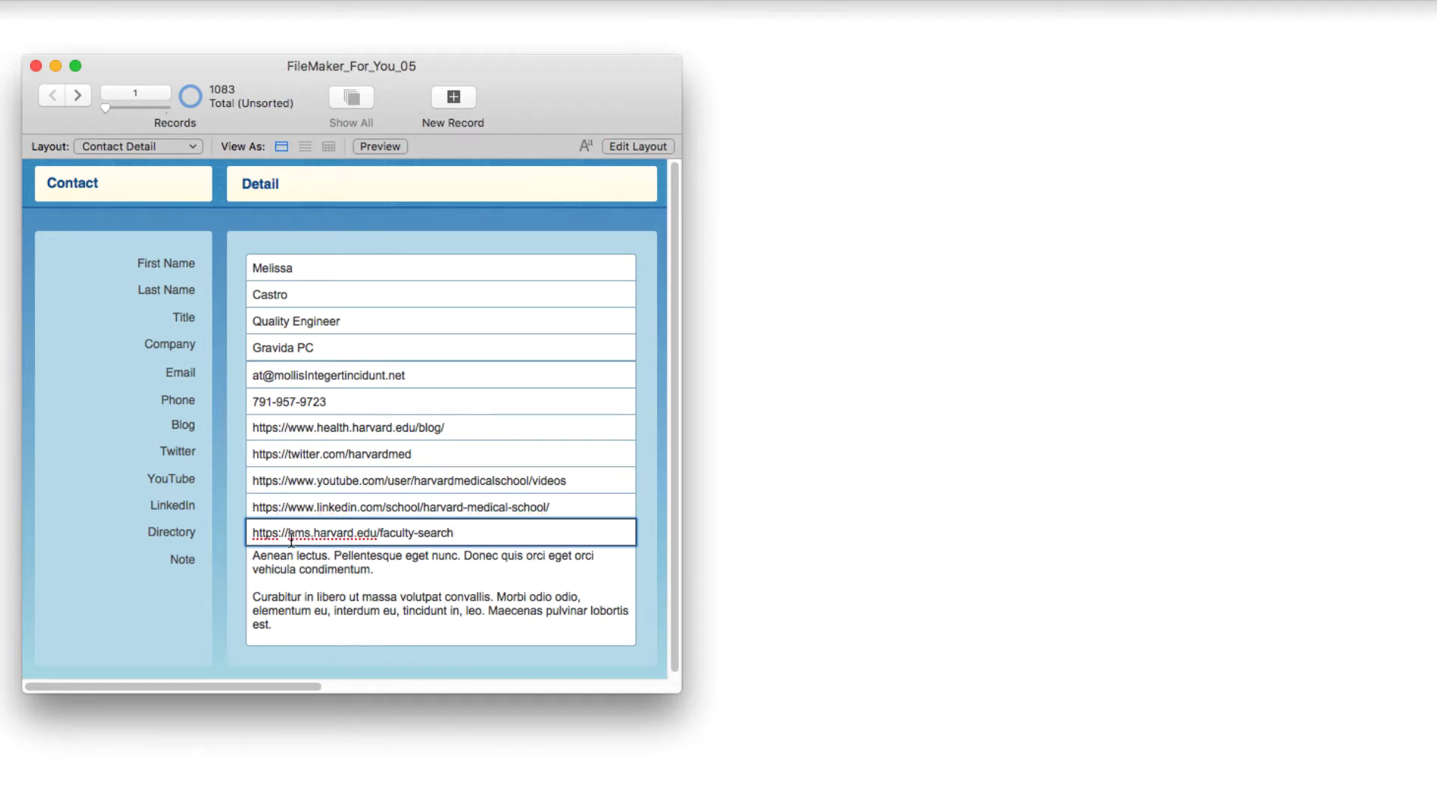
{"action": "left_click", "coordinate": [126, 382]}
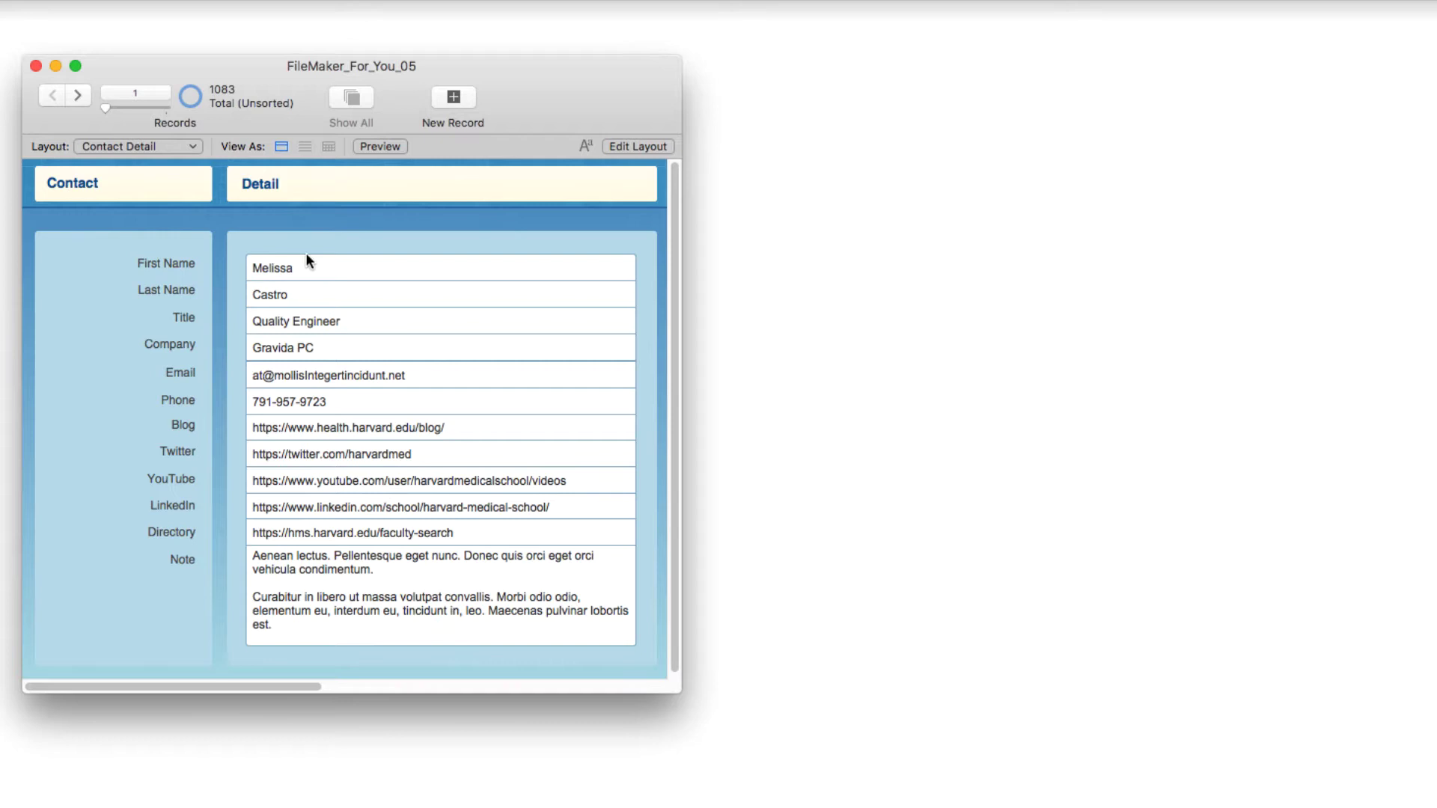
Widen the window and open the 18 comments on the Harvard Health blog post.
{"action": "left_click", "coordinate": [76, 66]}
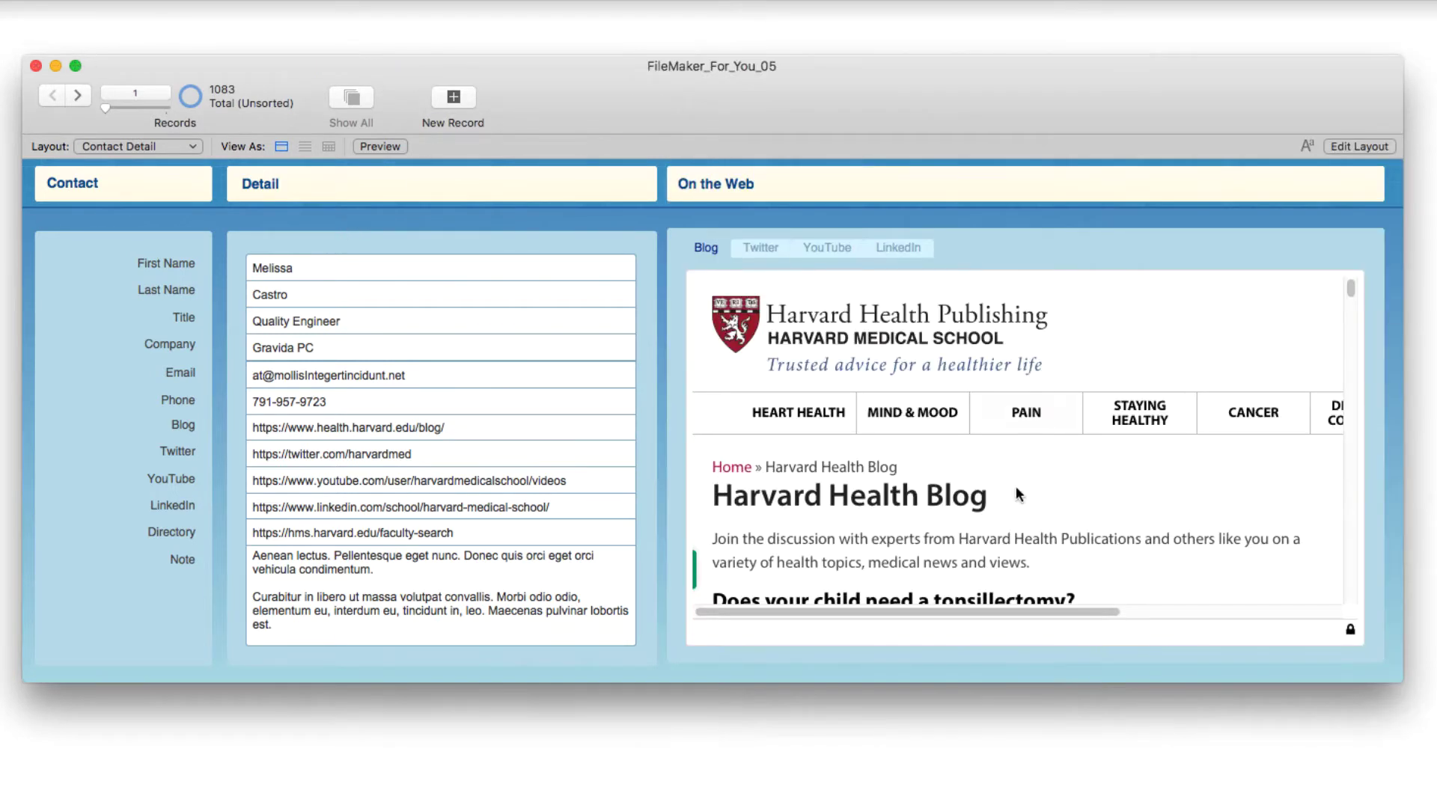
{"action": "mouse_move", "coordinate": [1030, 425]}
{"action": "scroll", "coordinate": [821, 357], "scroll_direction": "down", "scroll_amount": 5}
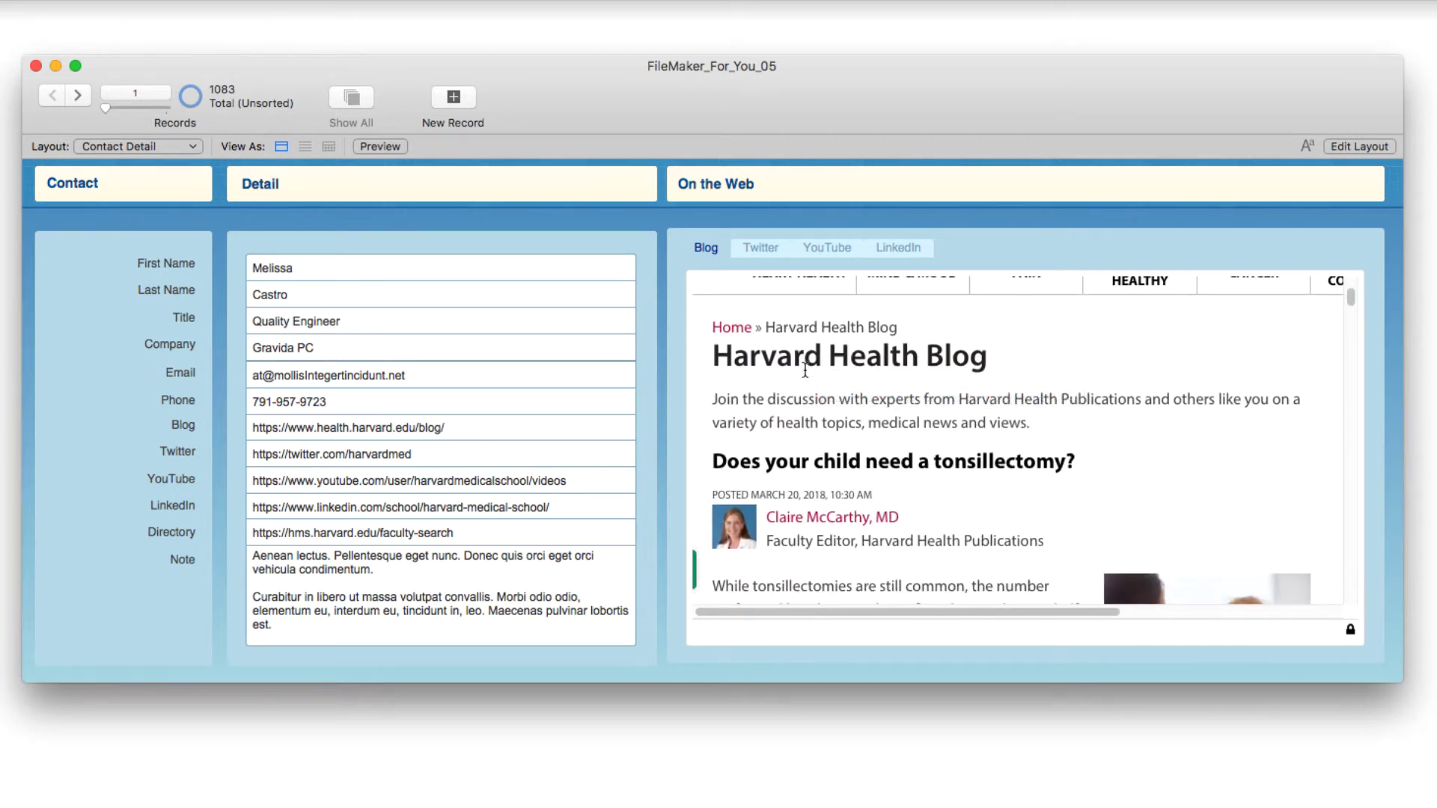
{"action": "scroll", "coordinate": [805, 372], "scroll_direction": "down", "scroll_amount": 5}
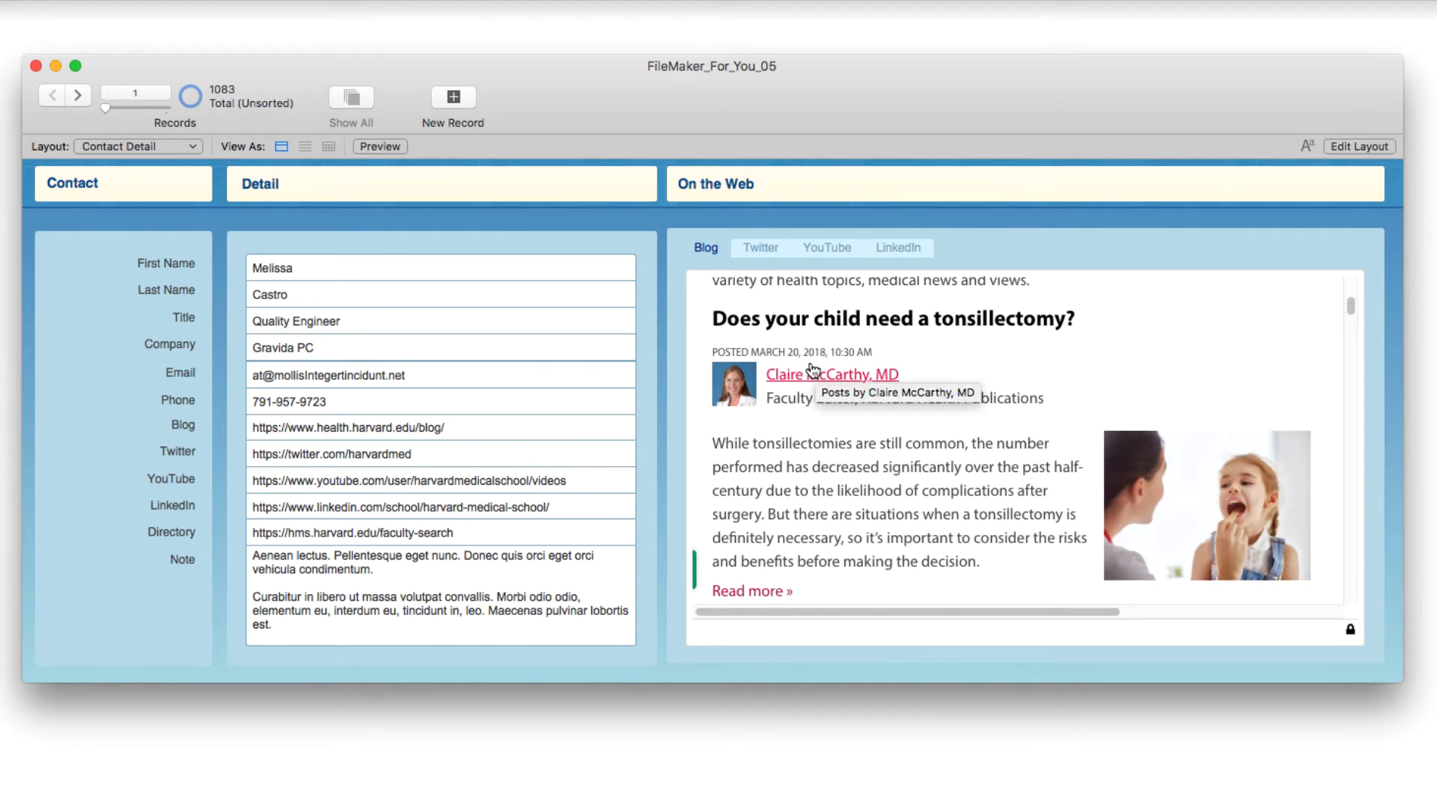
{"action": "scroll", "coordinate": [814, 371], "scroll_direction": "down", "scroll_amount": 15}
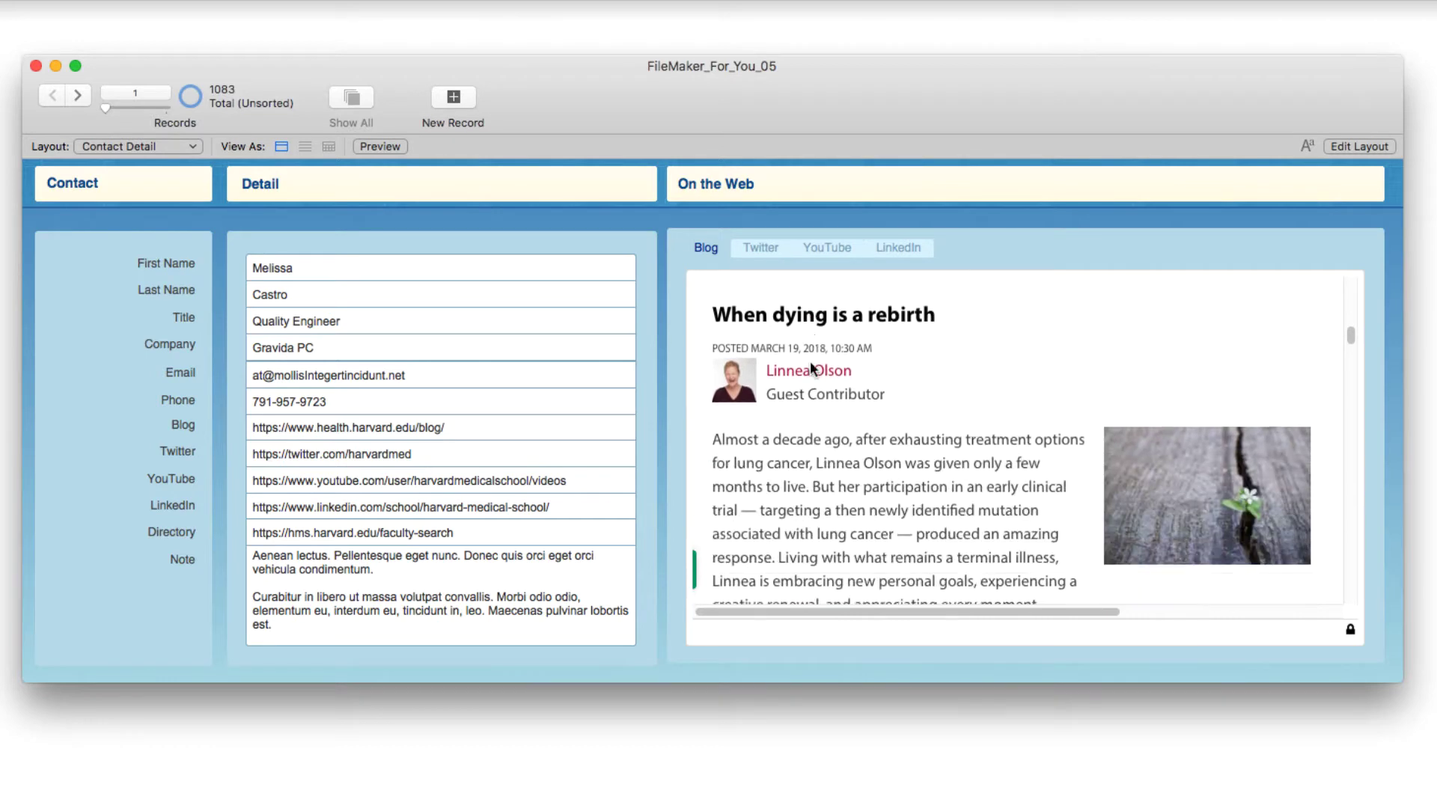
{"action": "scroll", "coordinate": [810, 361], "scroll_direction": "down", "scroll_amount": 5}
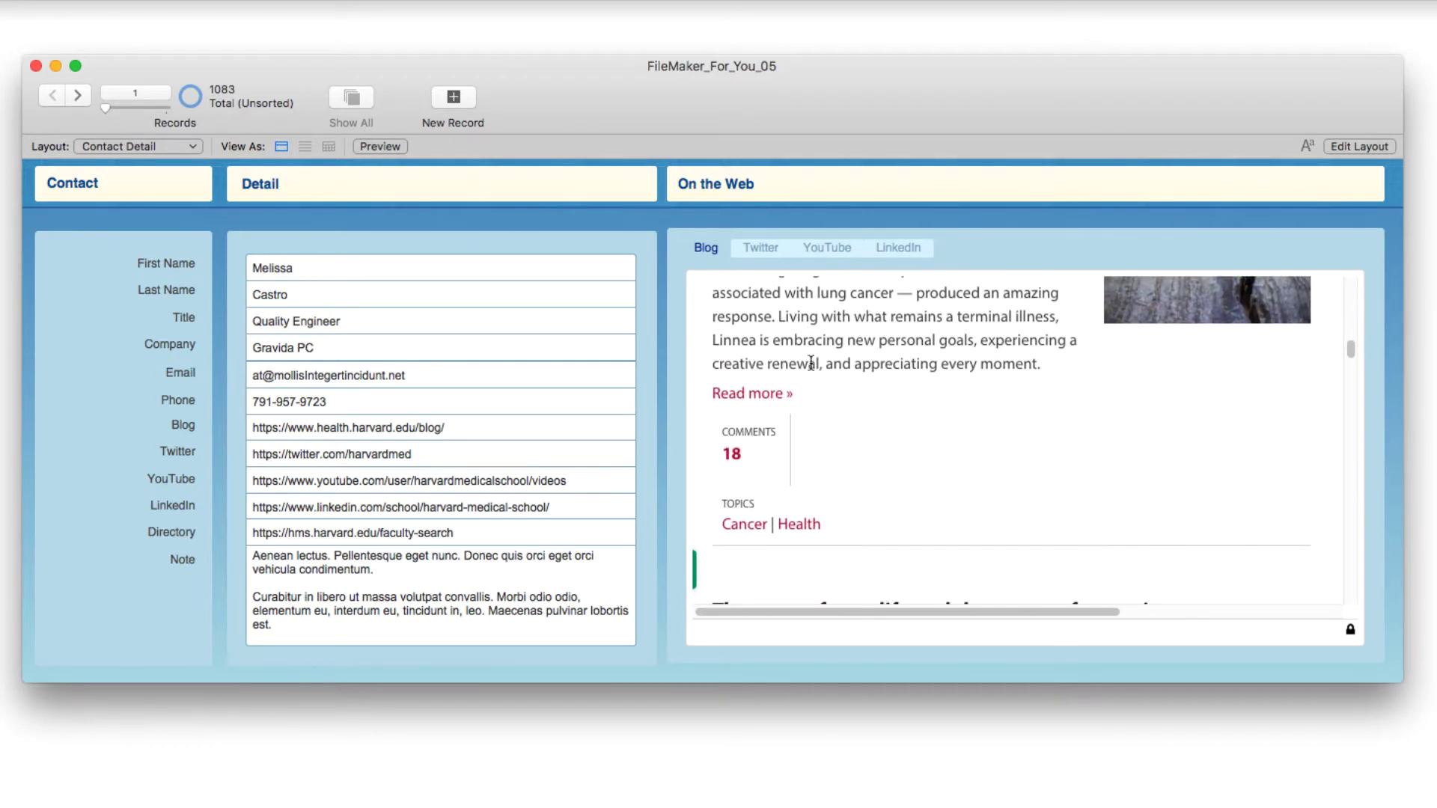
{"action": "scroll", "coordinate": [811, 363], "scroll_direction": "down", "scroll_amount": 3}
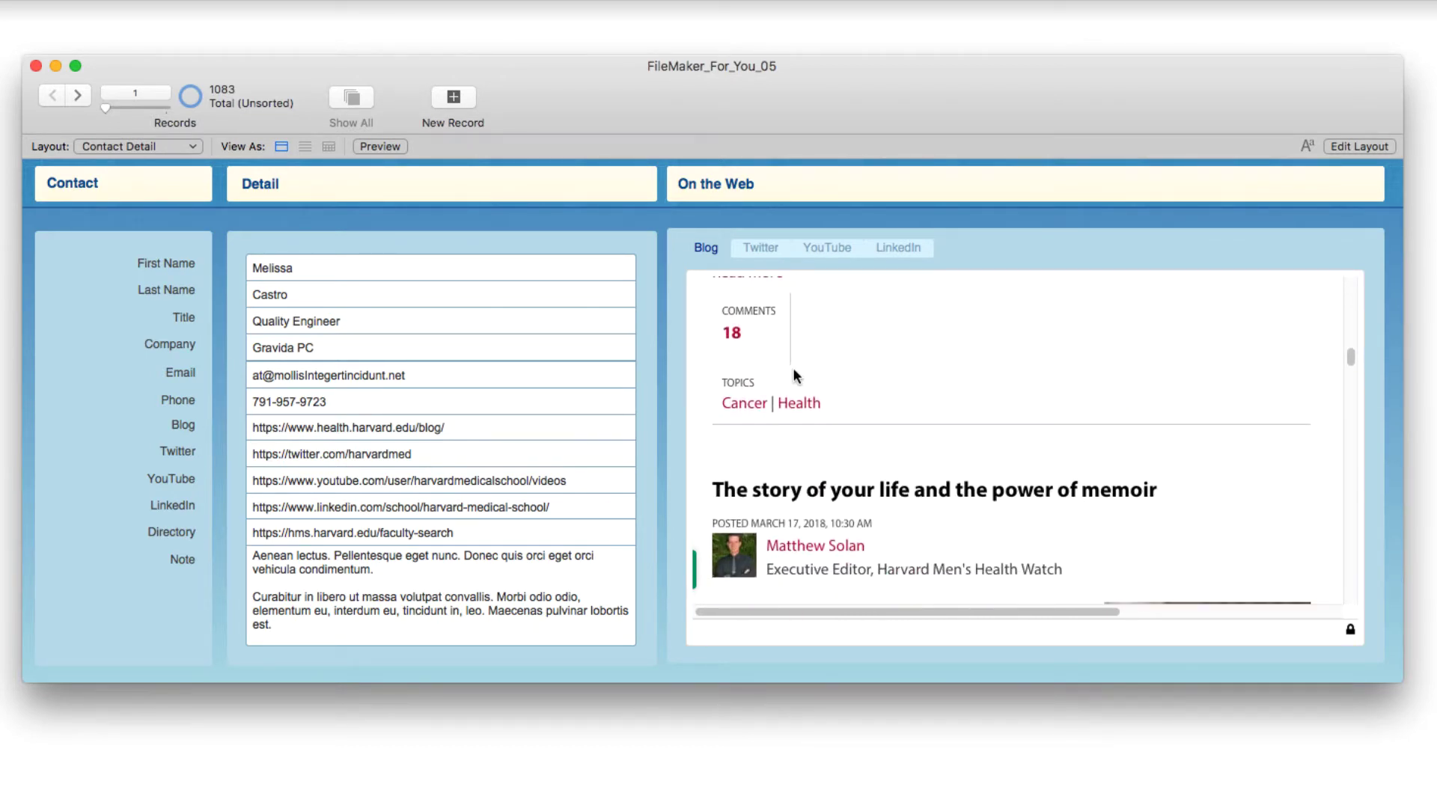
{"action": "left_click", "coordinate": [735, 334]}
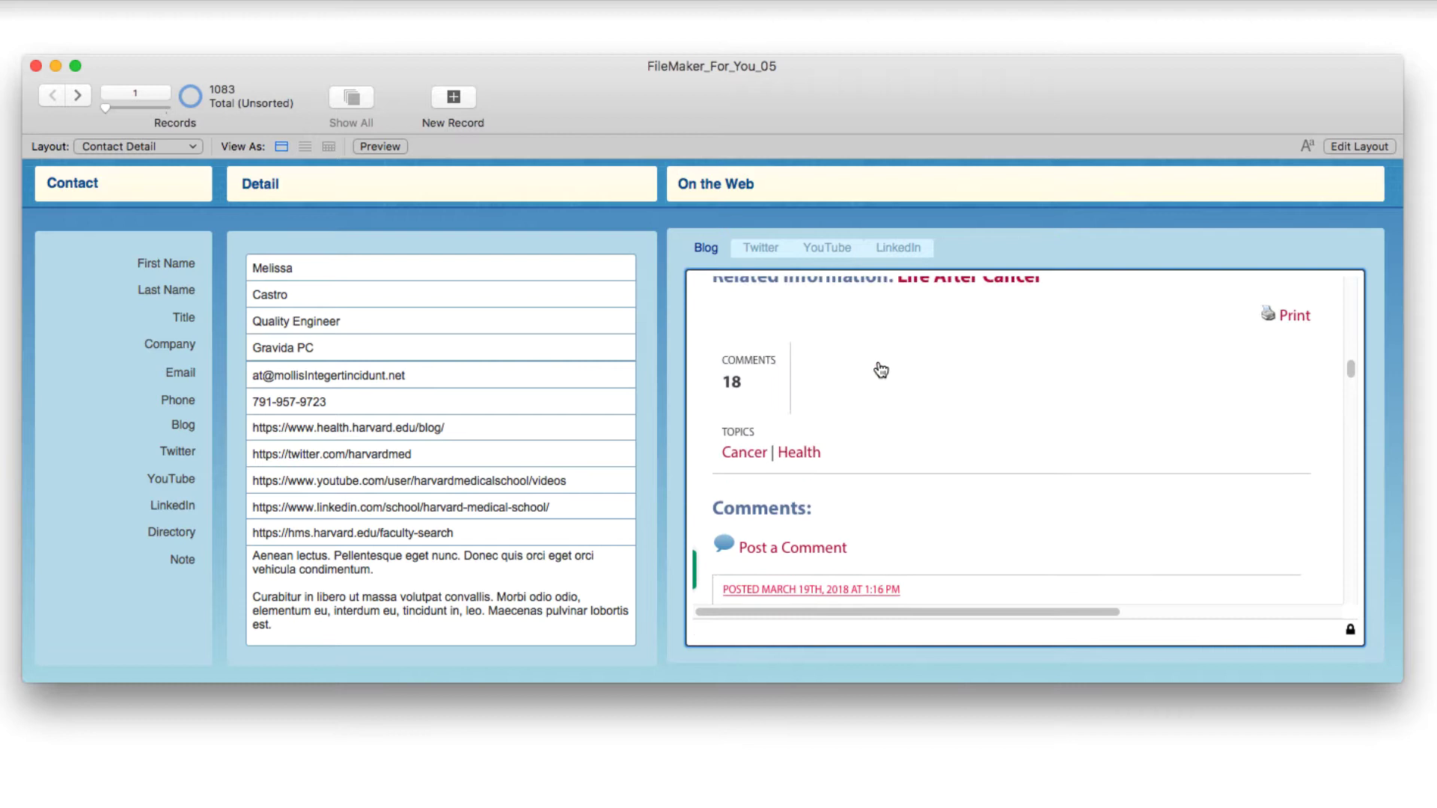
Show Harvard Medical School's Twitter feed on the Twitter tab and scroll through it.
{"action": "left_click", "coordinate": [747, 247]}
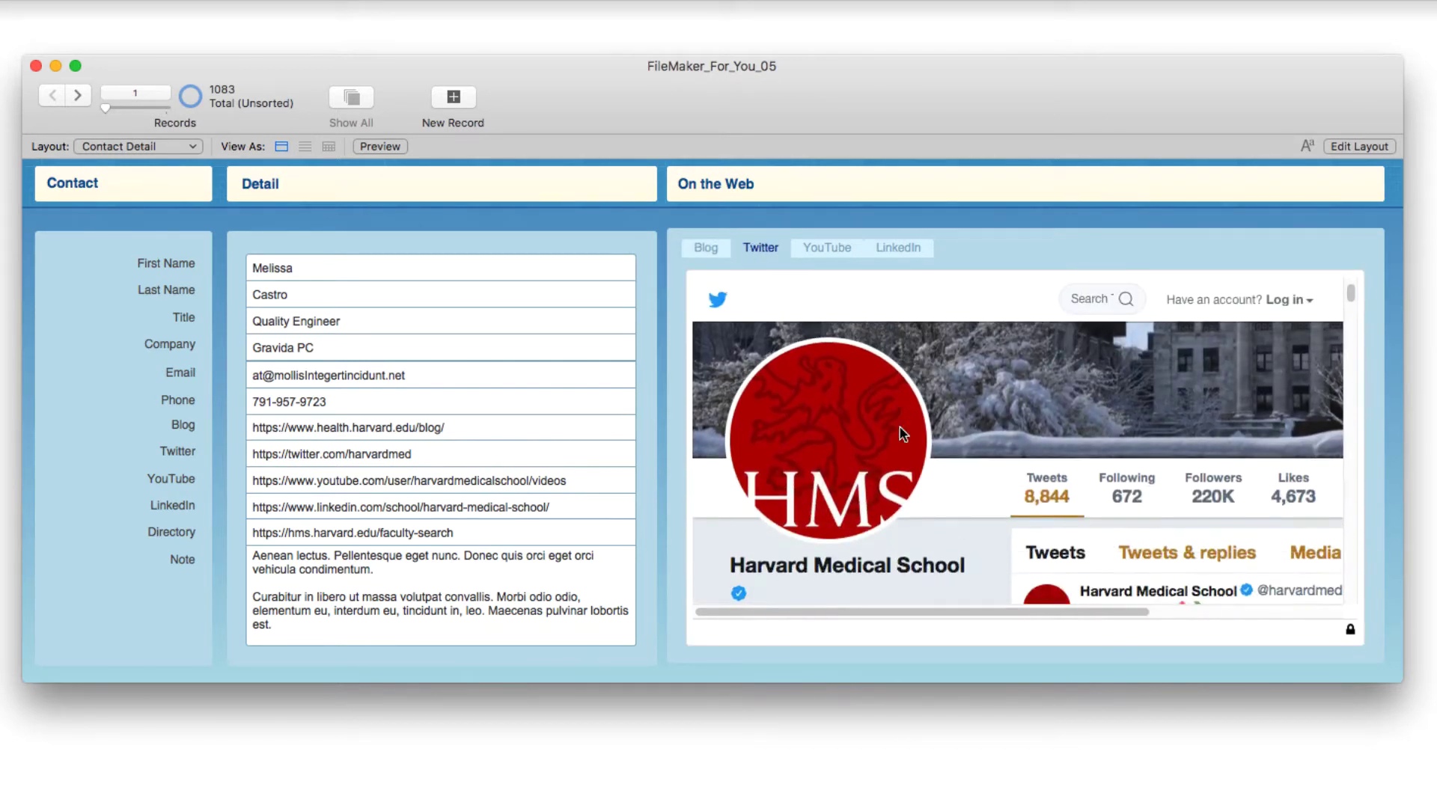
{"action": "scroll", "coordinate": [901, 431], "scroll_direction": "down", "scroll_amount": 3}
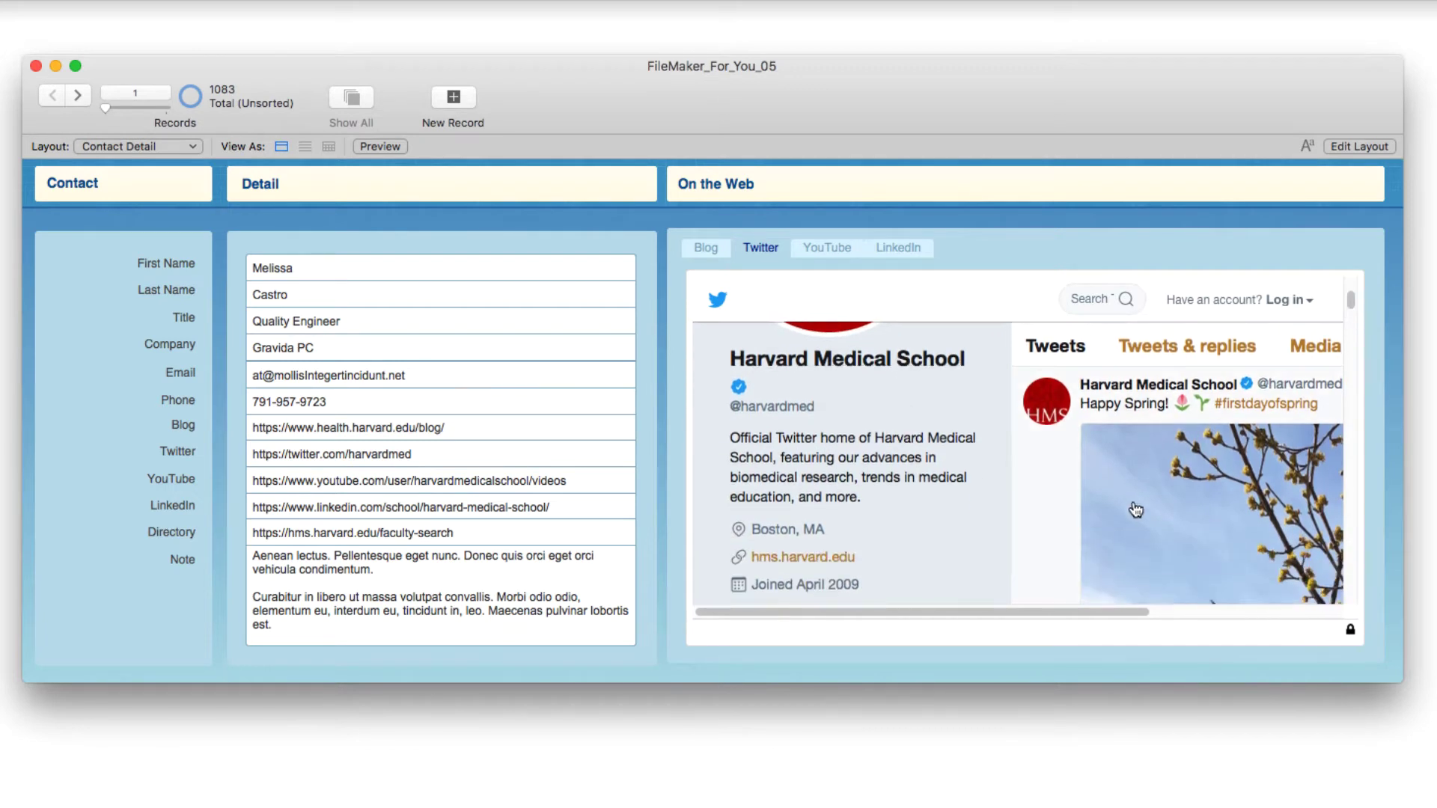
{"action": "scroll", "coordinate": [1145, 514], "scroll_direction": "down", "scroll_amount": 1}
{"action": "scroll", "coordinate": [1160, 514], "scroll_direction": "right", "scroll_amount": 5}
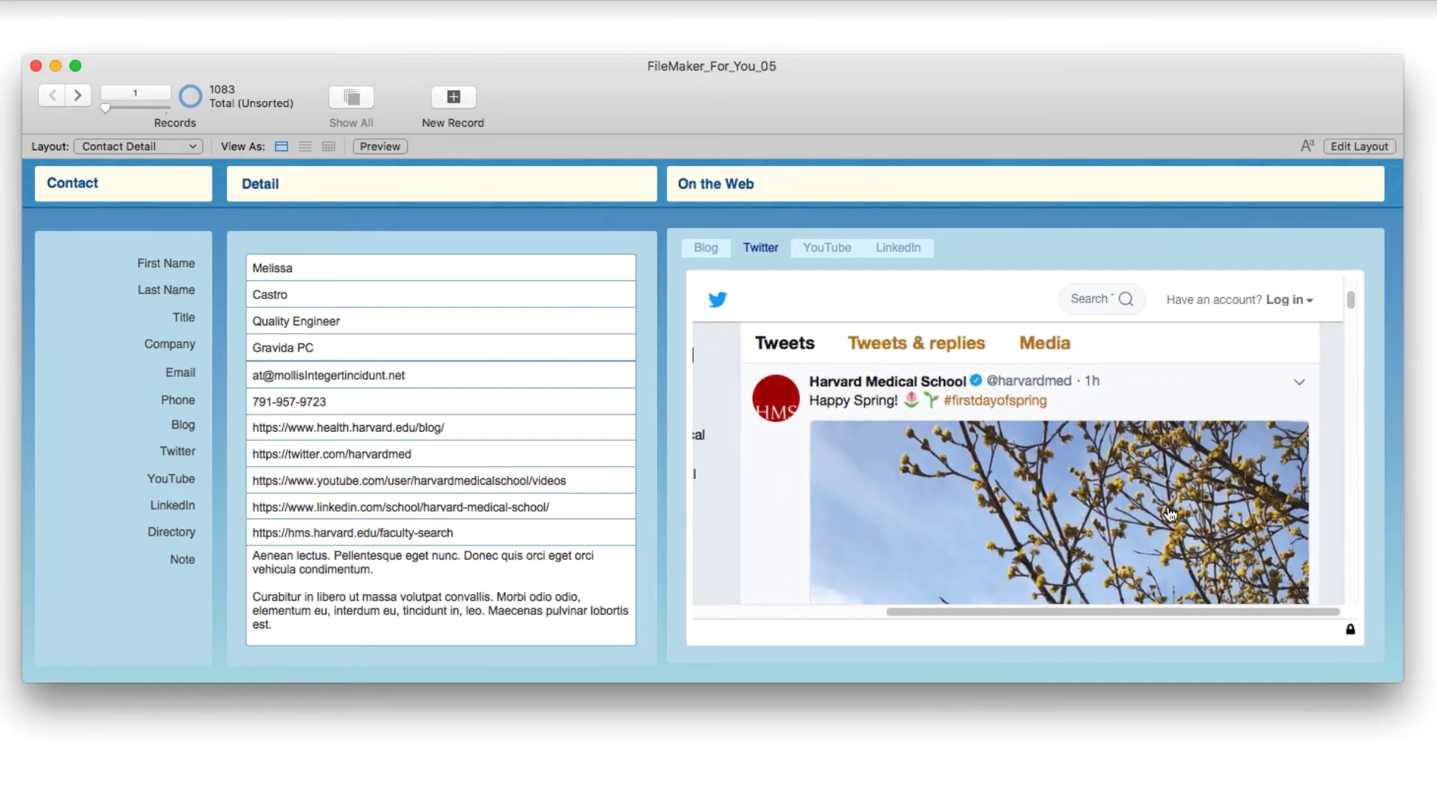
{"action": "scroll", "coordinate": [1169, 514], "scroll_direction": "down", "scroll_amount": 5}
{"action": "scroll", "coordinate": [1170, 514], "scroll_direction": "down", "scroll_amount": 5}
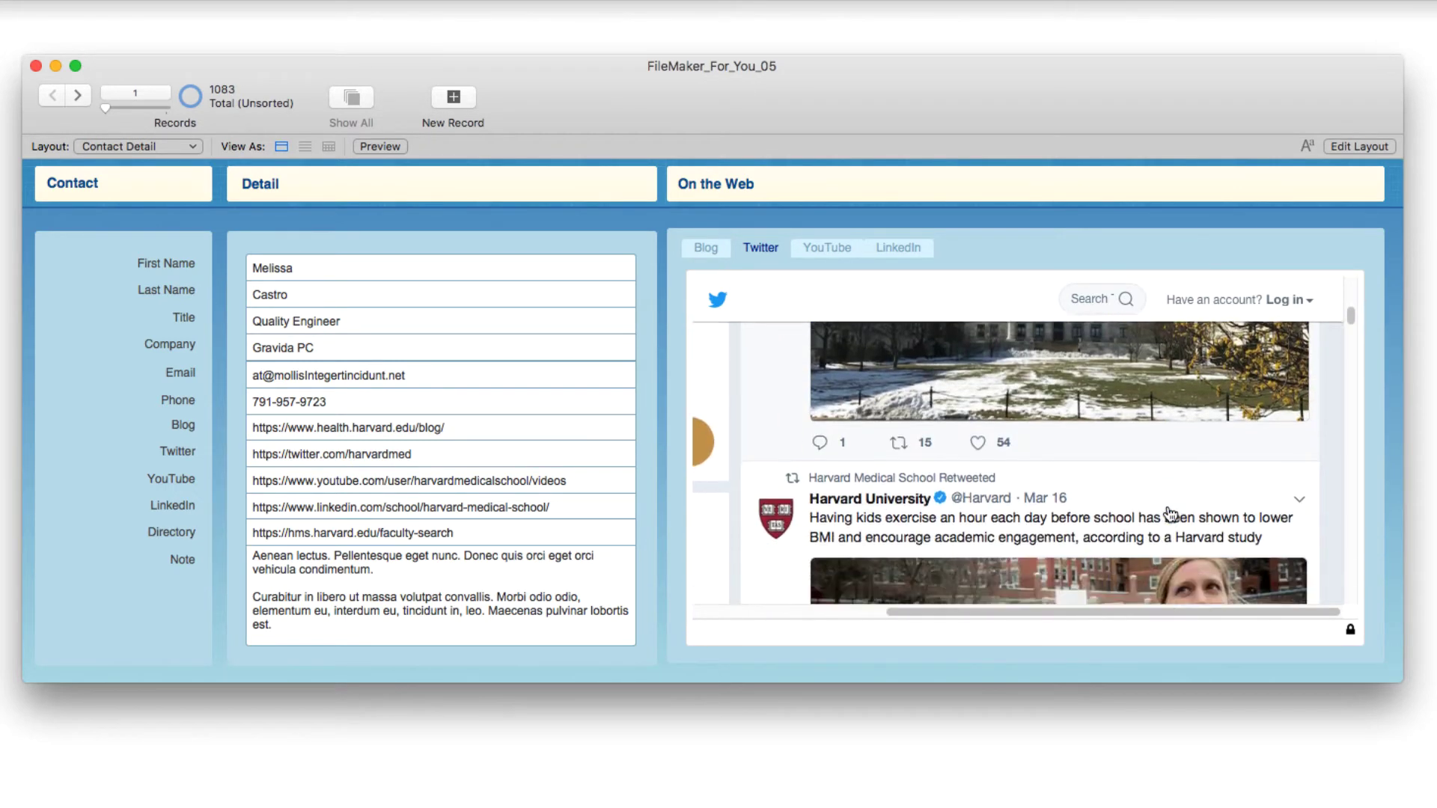
{"action": "scroll", "coordinate": [1170, 514], "scroll_direction": "down", "scroll_amount": 8}
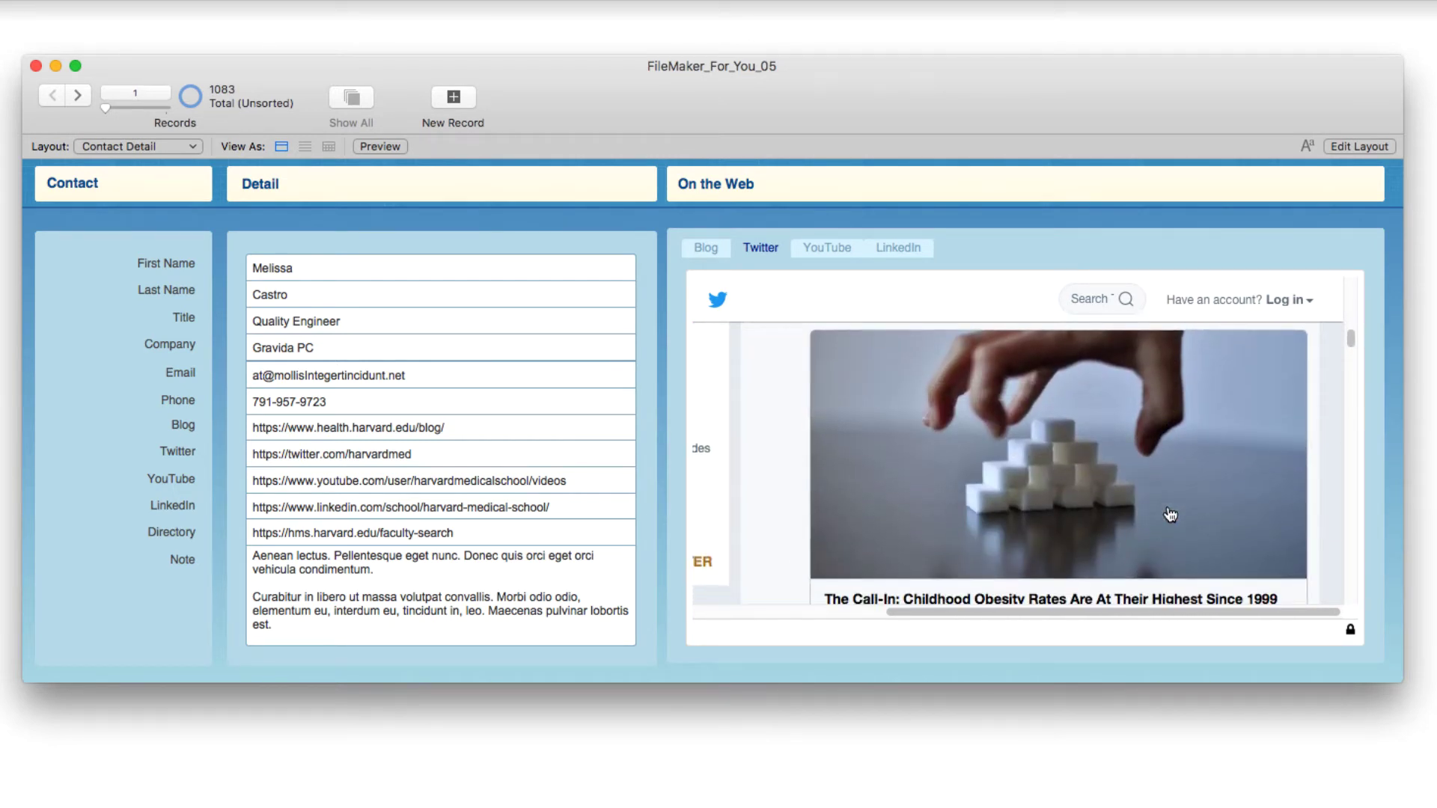
{"action": "scroll", "coordinate": [1170, 514], "scroll_direction": "down", "scroll_amount": 2}
On the YouTube tab, play the Riding Rhinos video and pause it a few seconds in.
{"action": "left_click", "coordinate": [823, 247]}
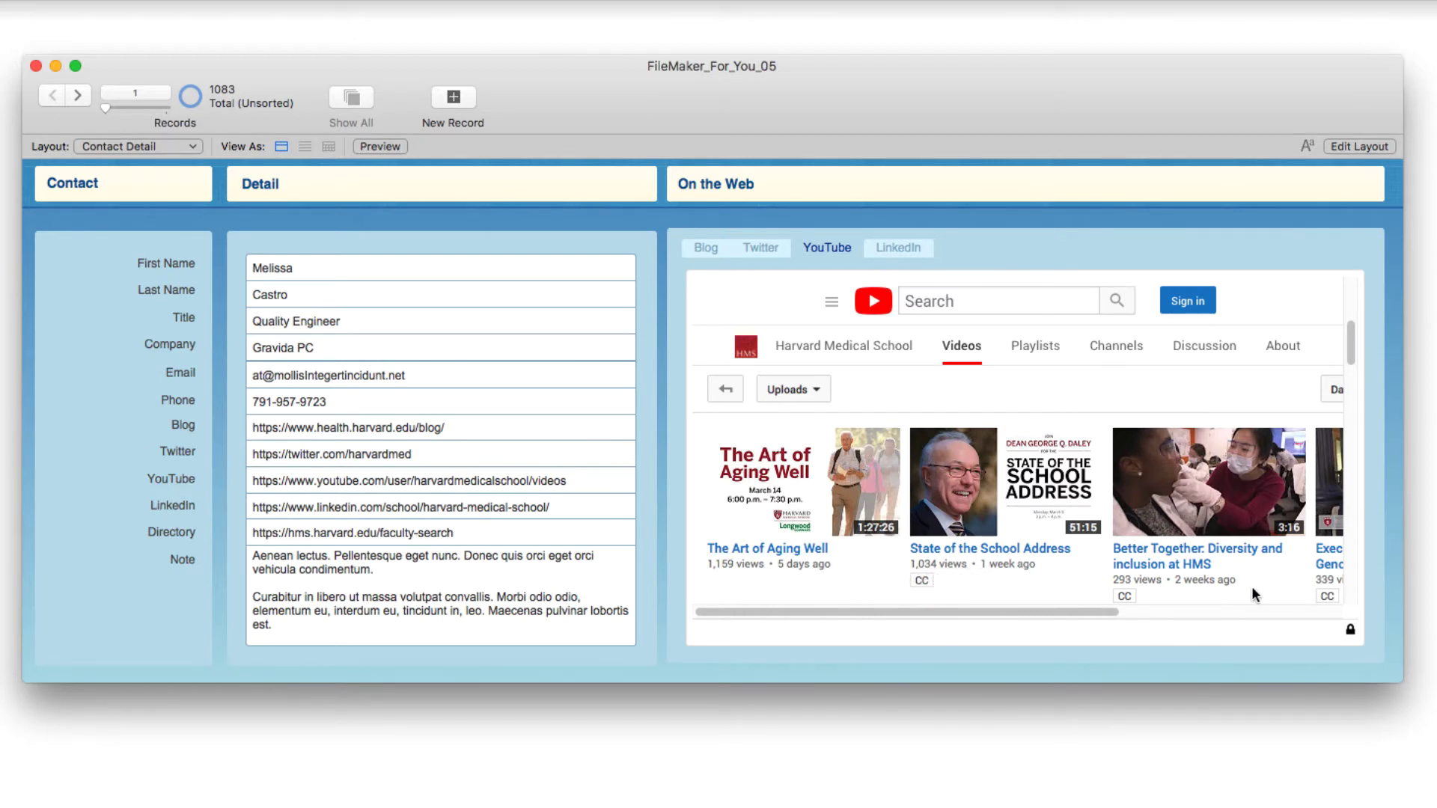
{"action": "scroll", "coordinate": [1159, 568], "scroll_direction": "down", "scroll_amount": 5}
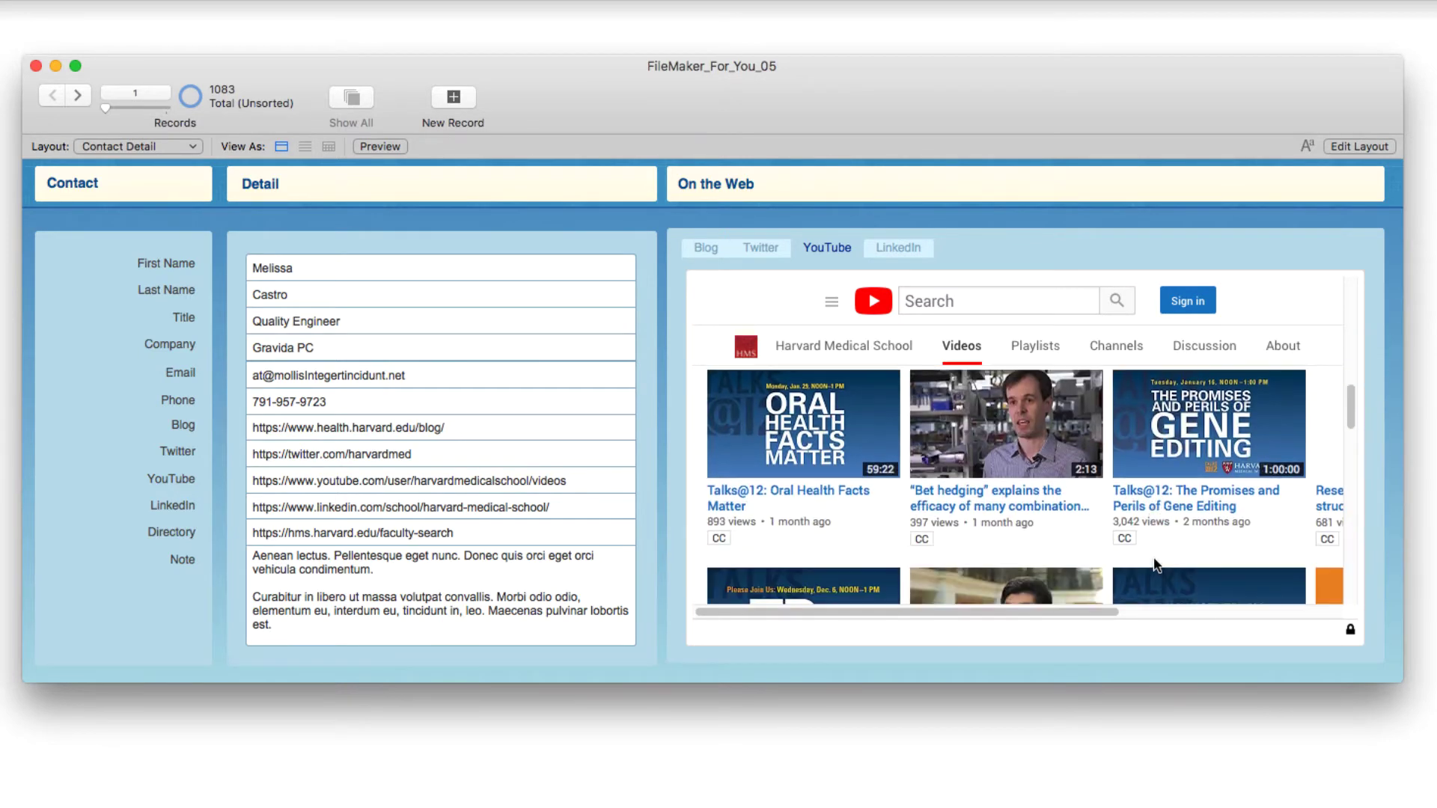
{"action": "scroll", "coordinate": [1154, 558], "scroll_direction": "down", "scroll_amount": 5}
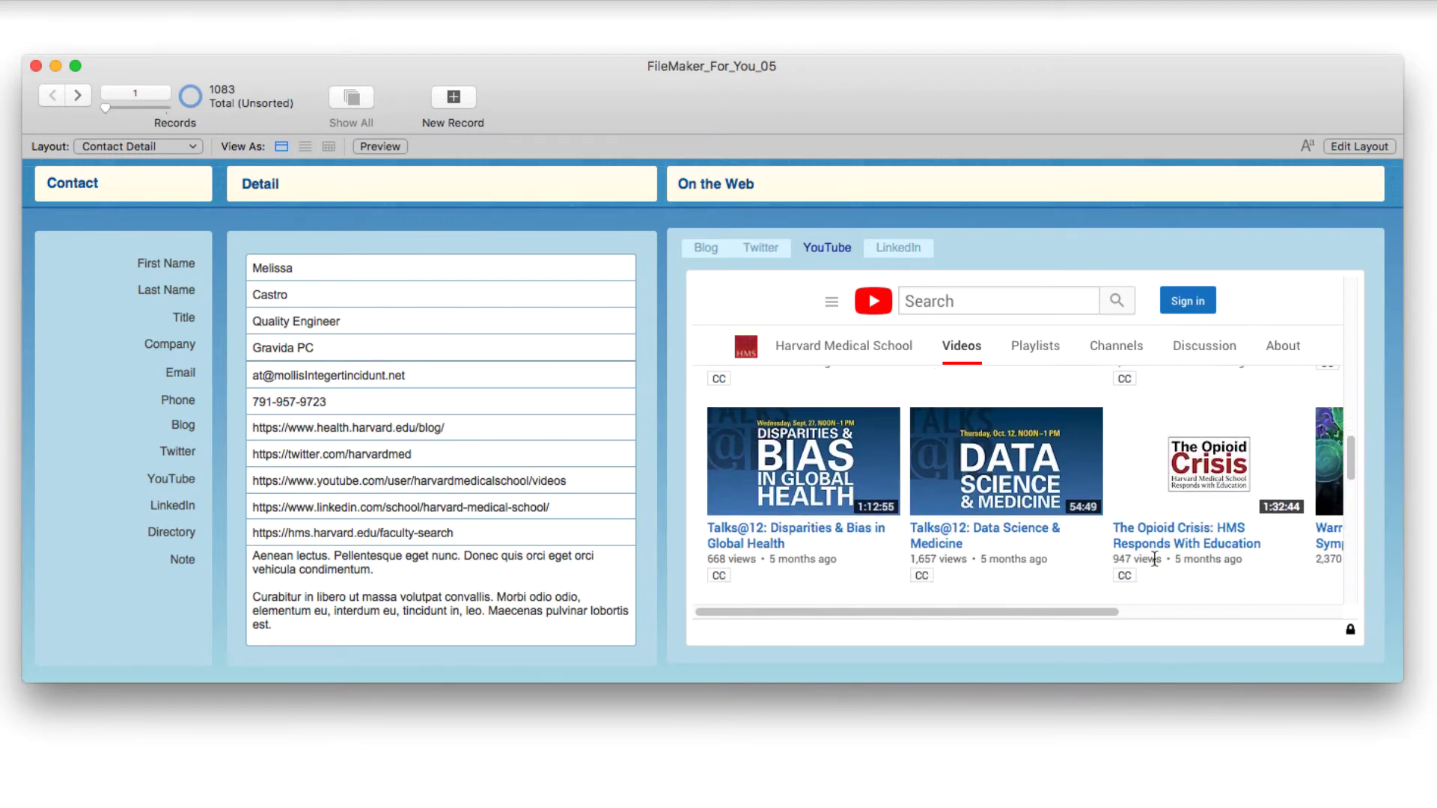
{"action": "scroll", "coordinate": [1155, 560], "scroll_direction": "up", "scroll_amount": 8}
{"action": "scroll", "coordinate": [1085, 567], "scroll_direction": "down", "scroll_amount": 4}
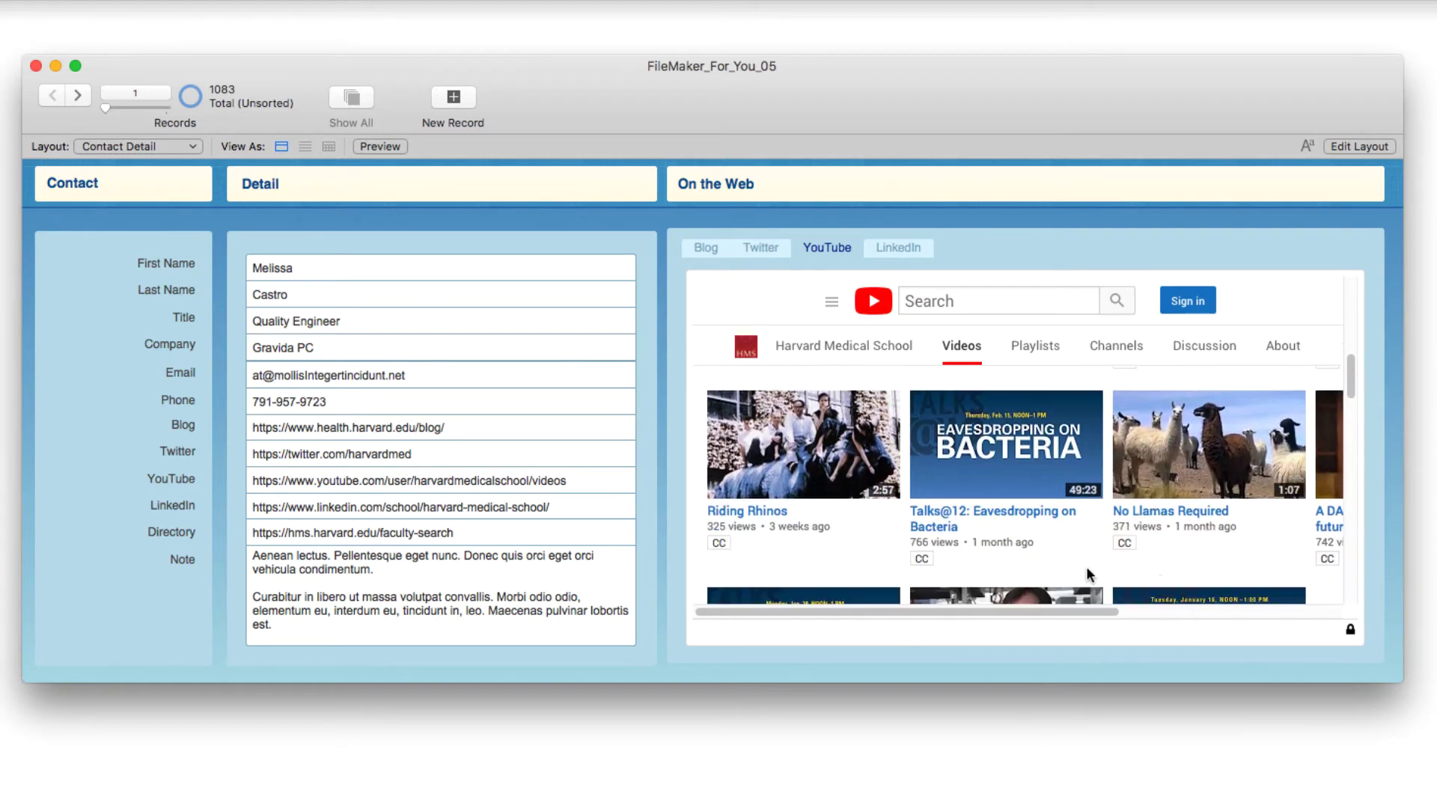
{"action": "left_click", "coordinate": [773, 457]}
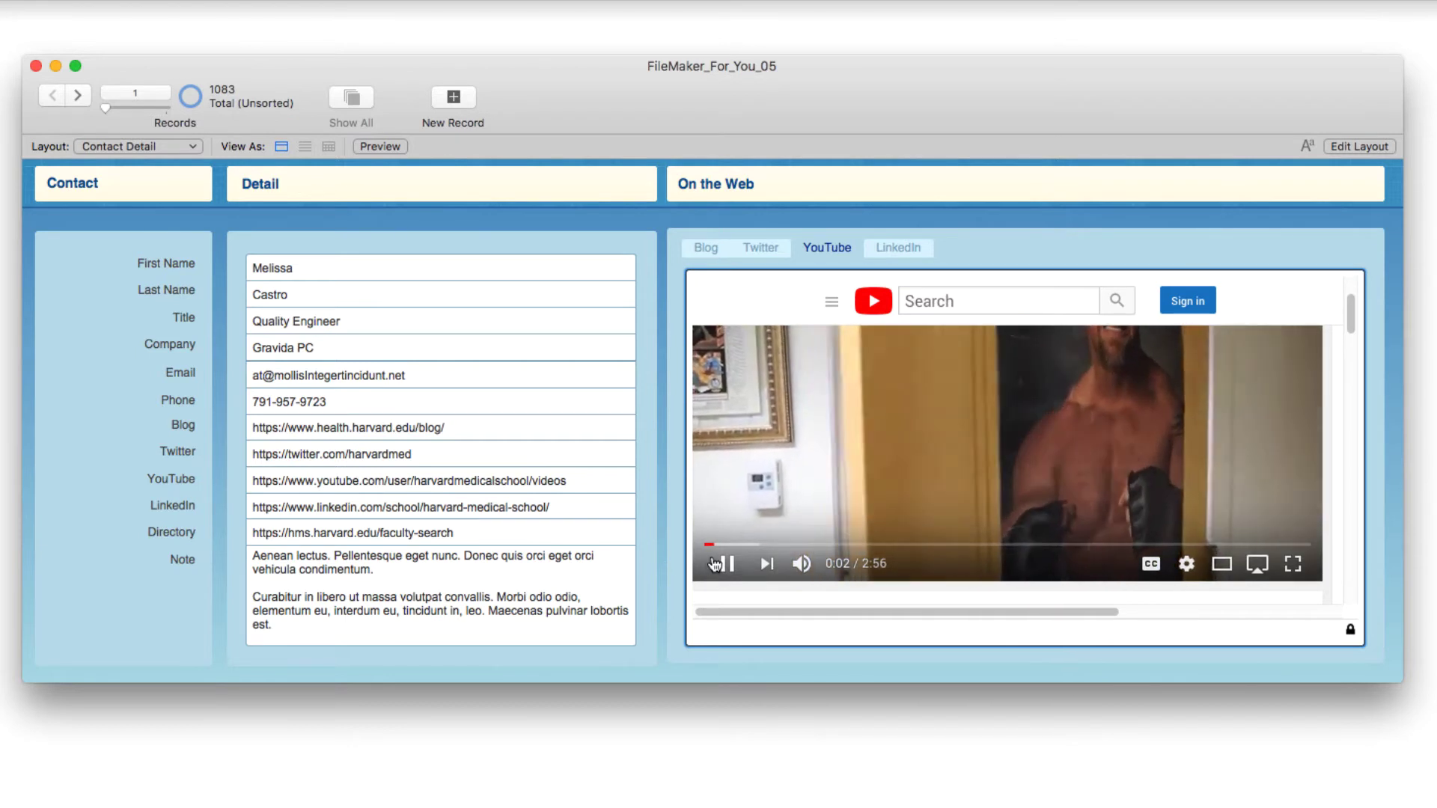
{"action": "left_click", "coordinate": [726, 565]}
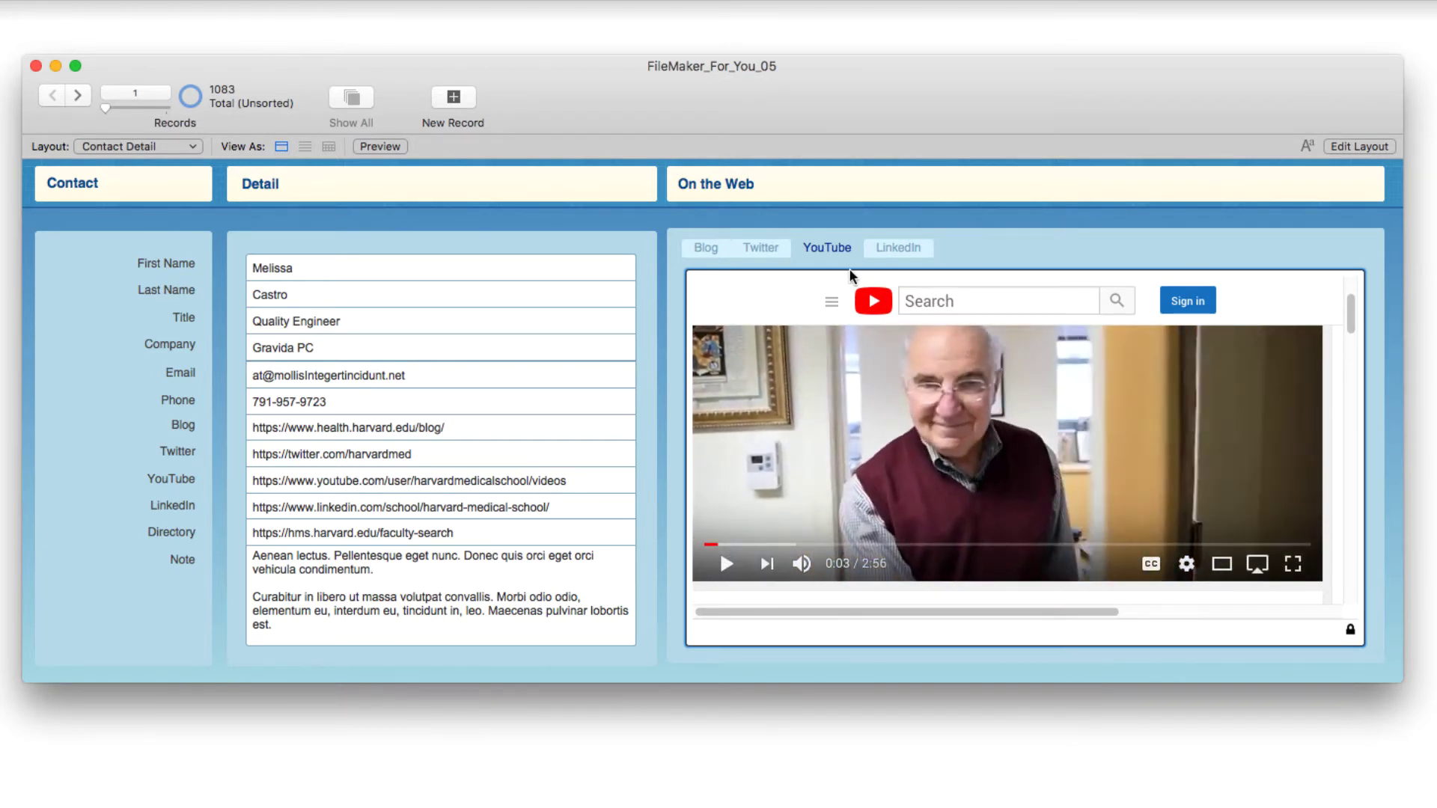
Show Harvard Medical School's LinkedIn page and scroll down to its Showcase Pages.
{"action": "left_click", "coordinate": [905, 251]}
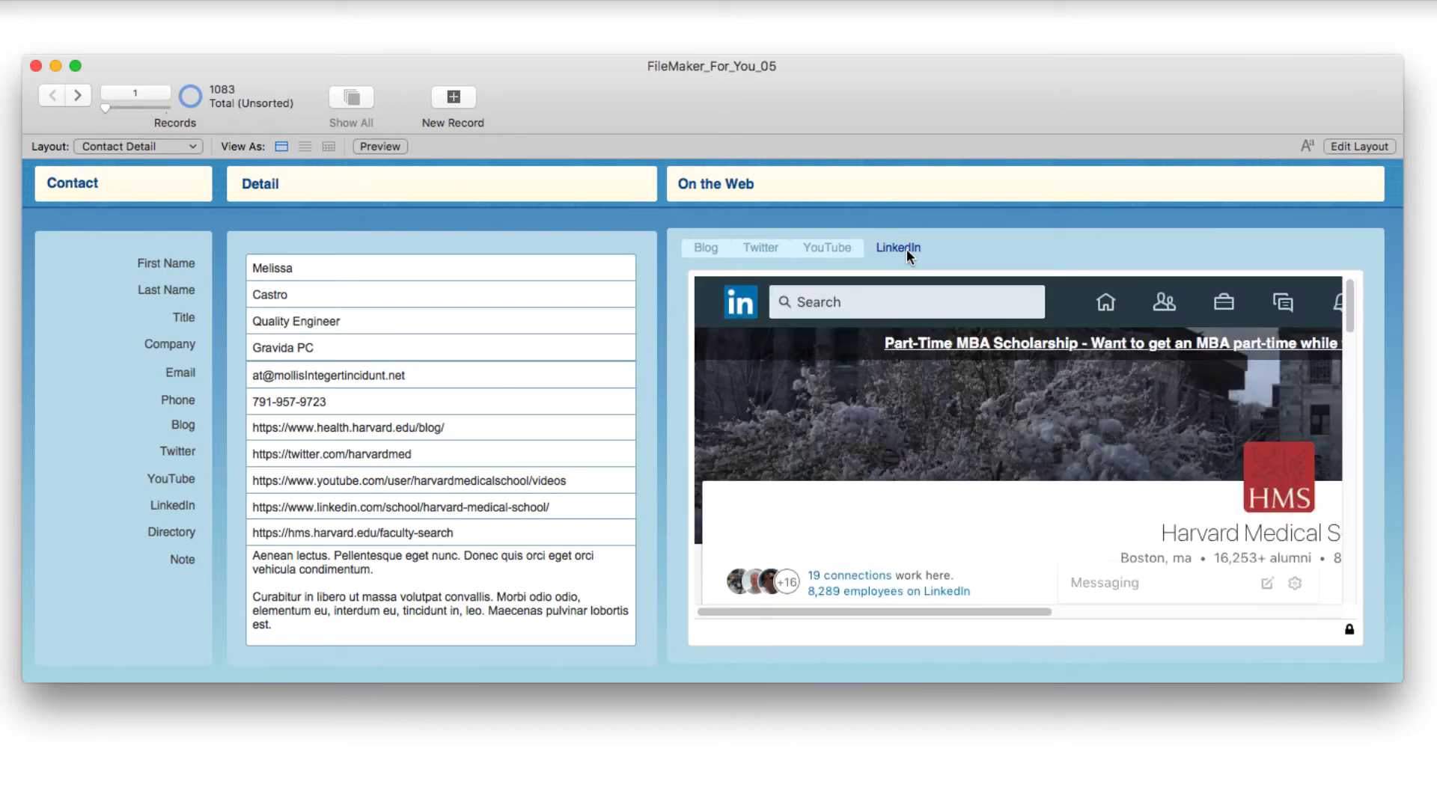
{"action": "scroll", "coordinate": [886, 488], "scroll_direction": "down", "scroll_amount": 5}
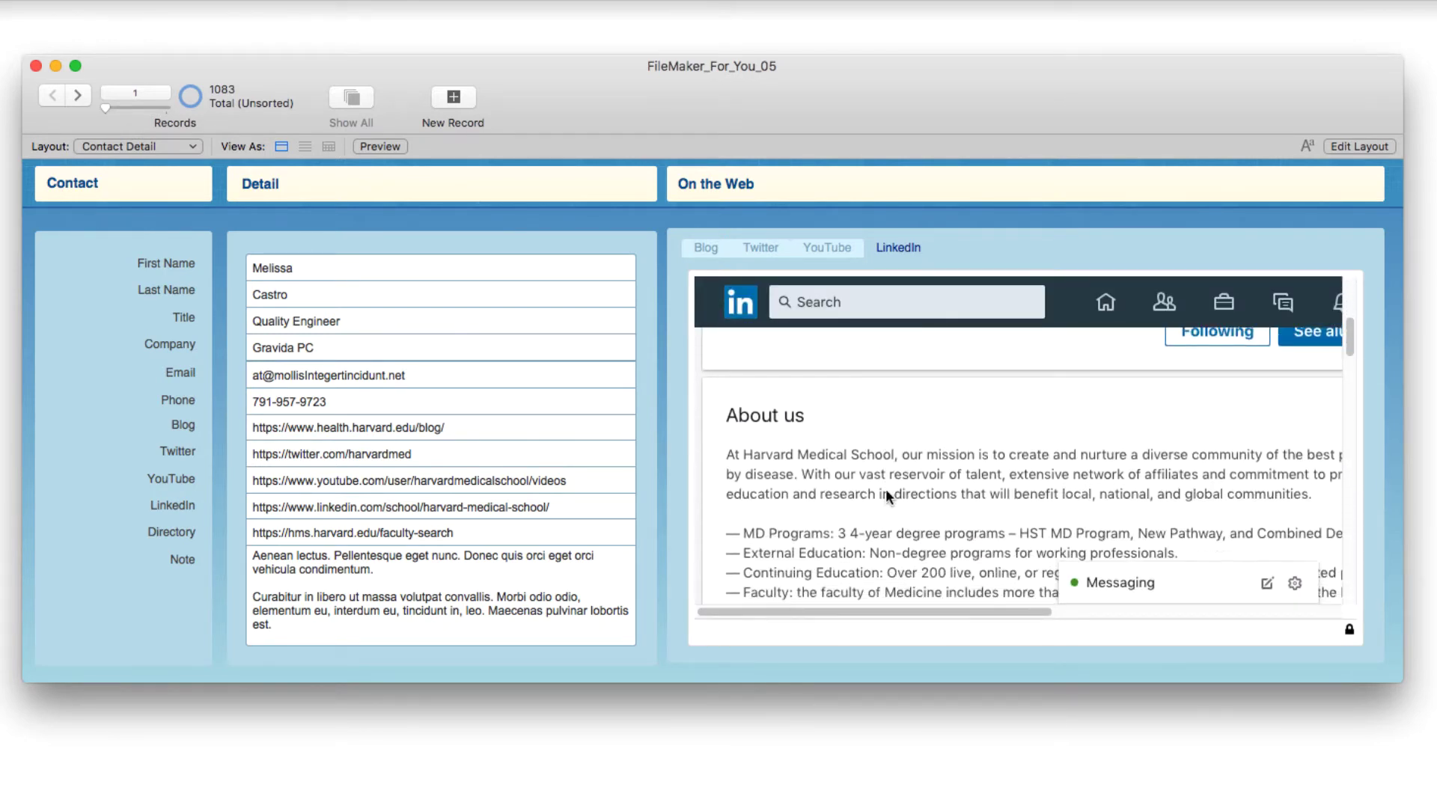
{"action": "scroll", "coordinate": [886, 496], "scroll_direction": "down", "scroll_amount": 8}
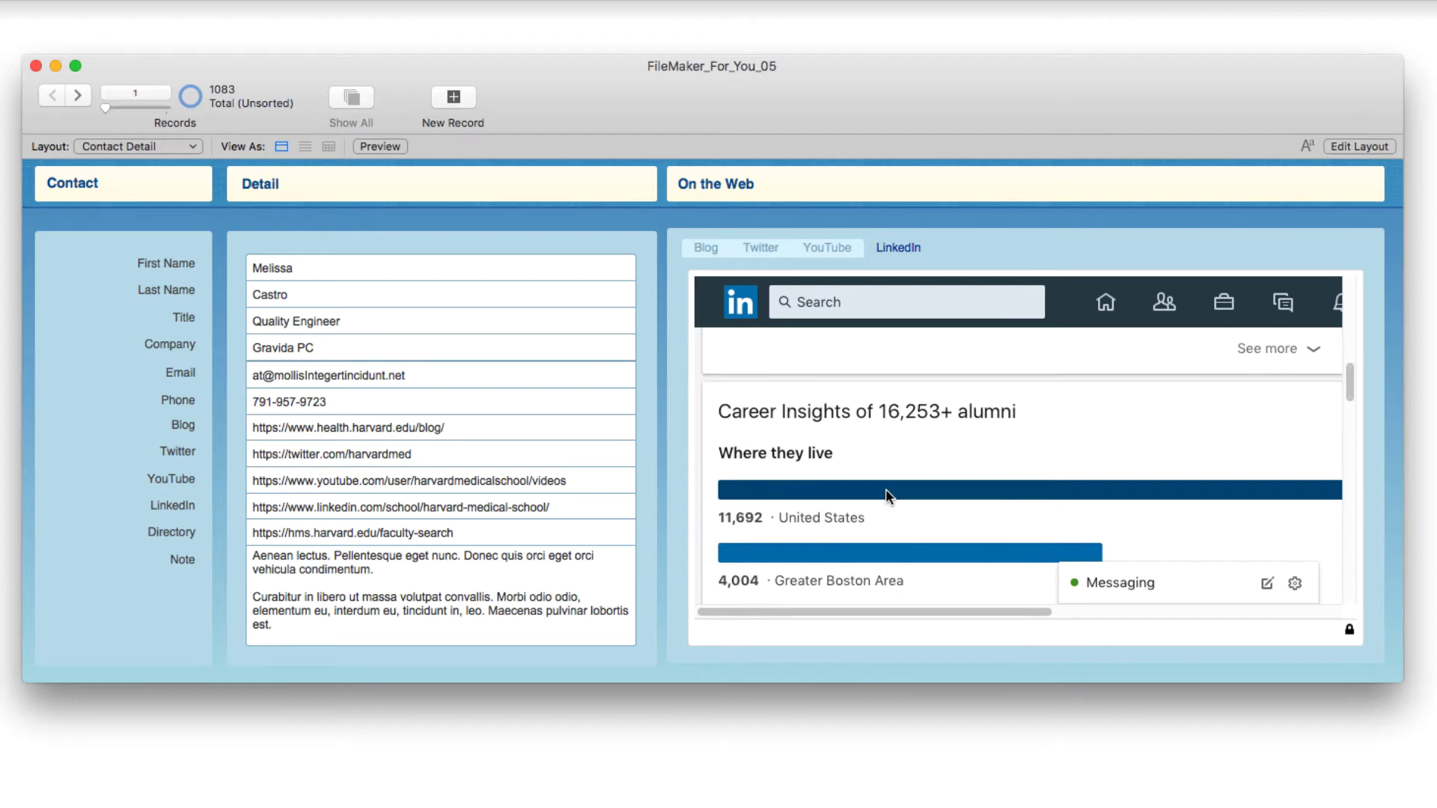
{"action": "scroll", "coordinate": [887, 497], "scroll_direction": "down", "scroll_amount": 2}
{"action": "scroll", "coordinate": [886, 488], "scroll_direction": "down", "scroll_amount": 9}
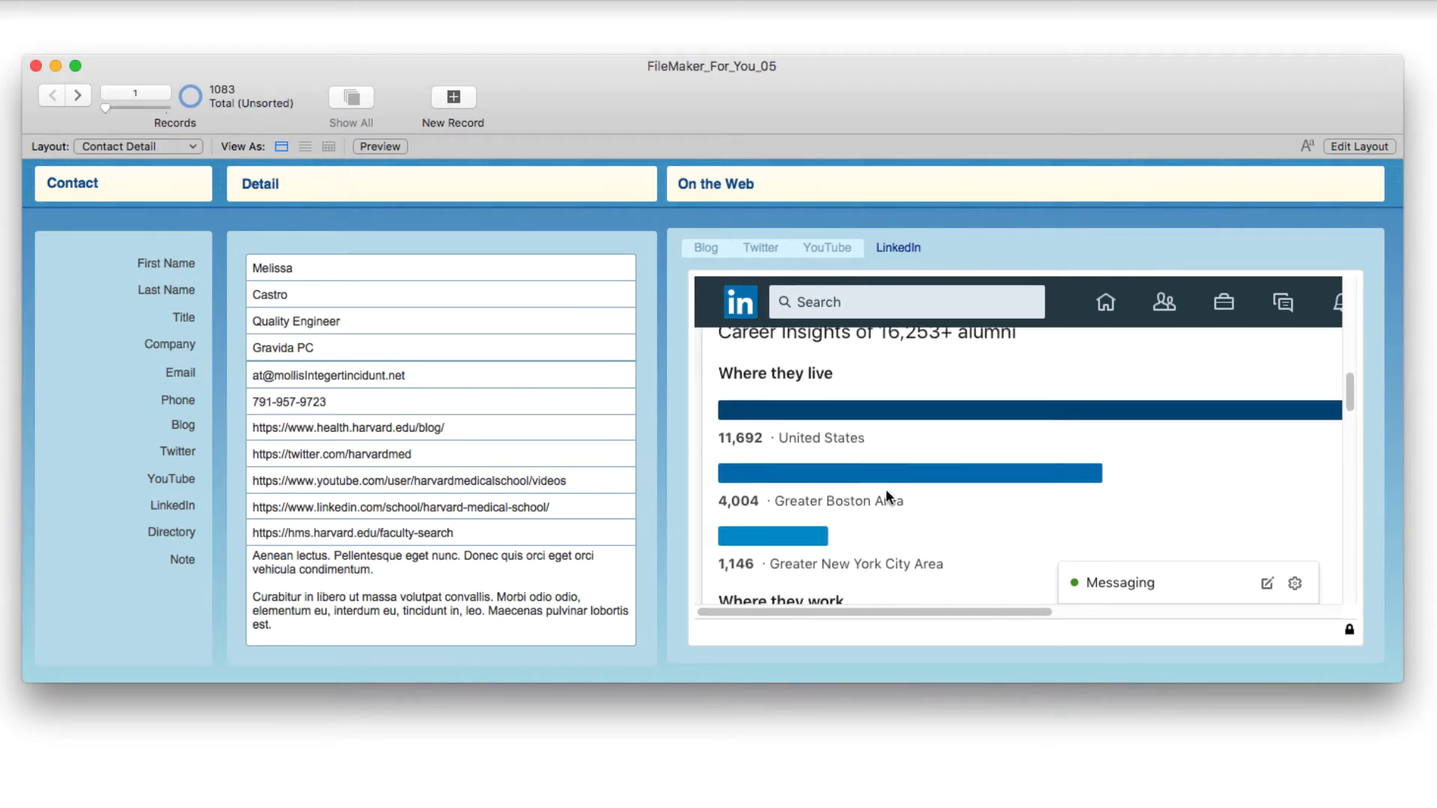
{"action": "scroll", "coordinate": [886, 488], "scroll_direction": "down", "scroll_amount": 12}
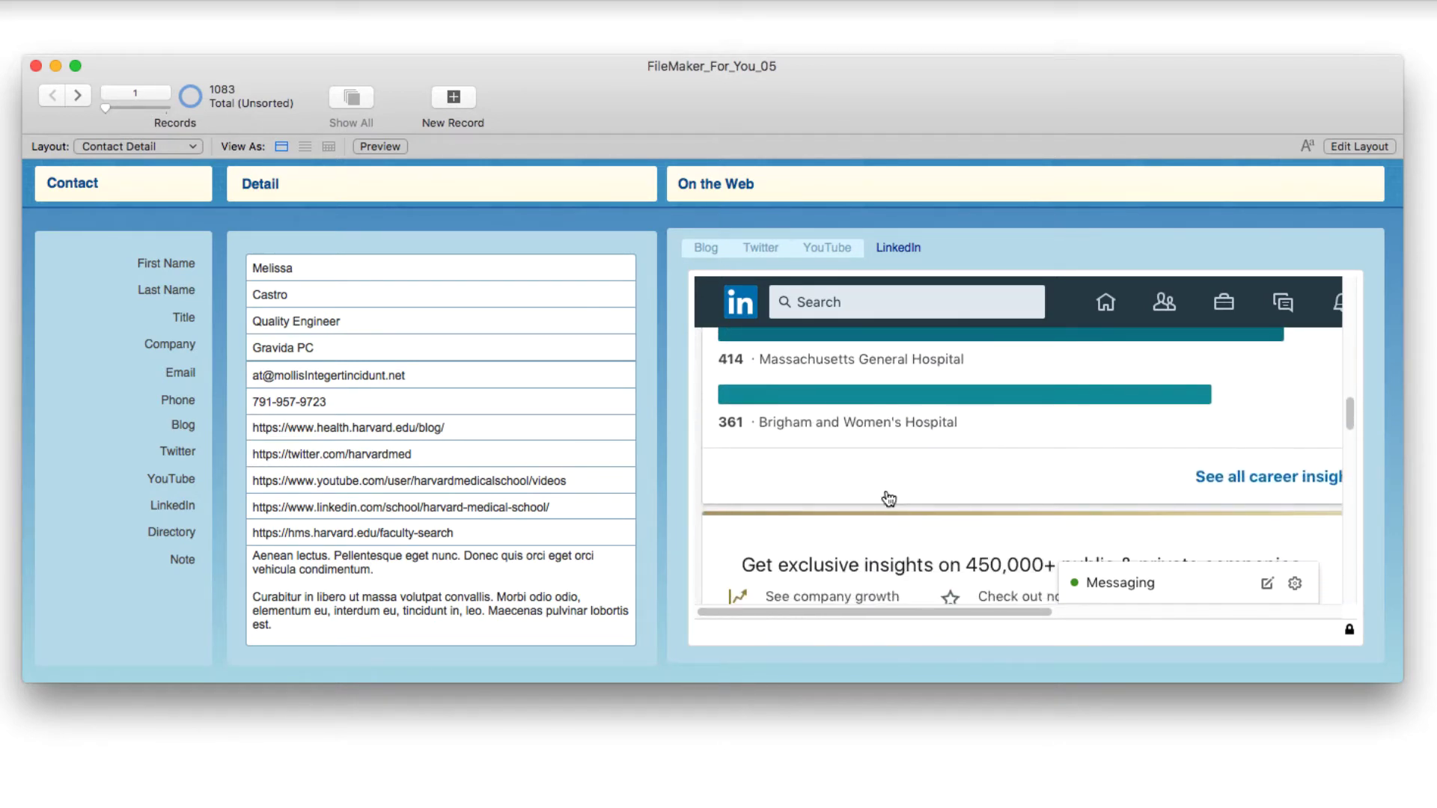
{"action": "scroll", "coordinate": [886, 488], "scroll_direction": "down", "scroll_amount": 4}
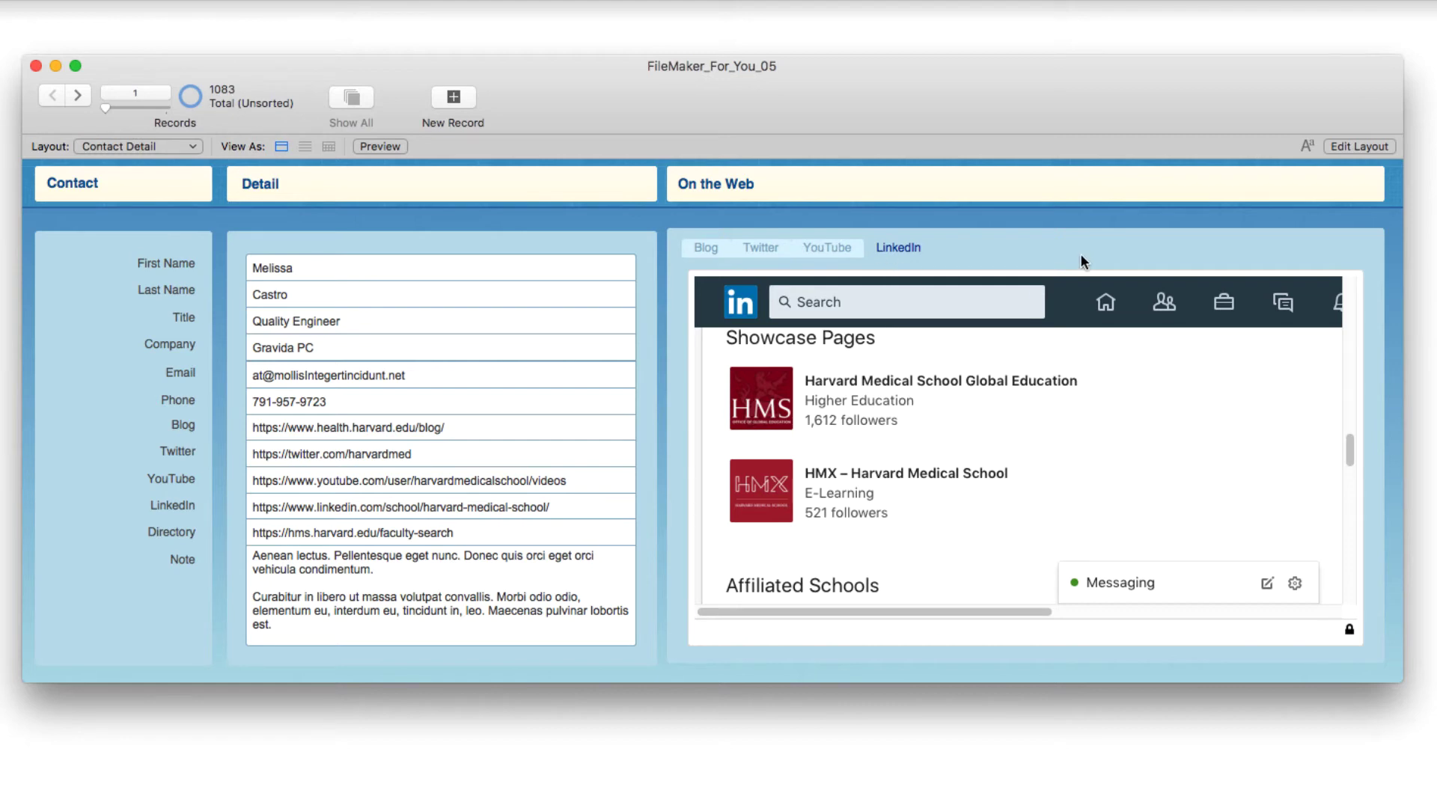
In Layout mode, create a tab named 'Directory' in Tab Control Setup and confirm it.
{"action": "left_click", "coordinate": [1358, 146]}
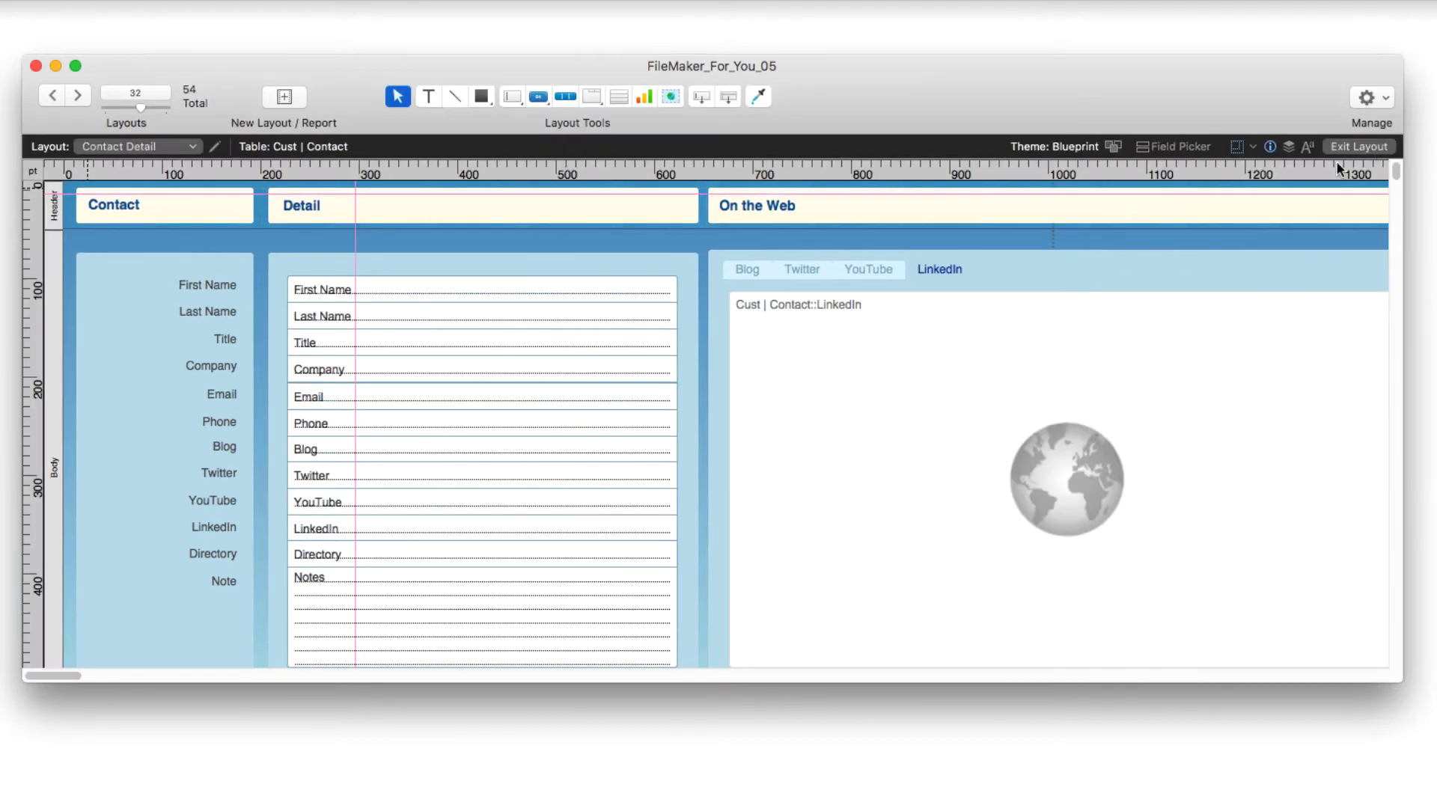
{"action": "double_click", "coordinate": [786, 282]}
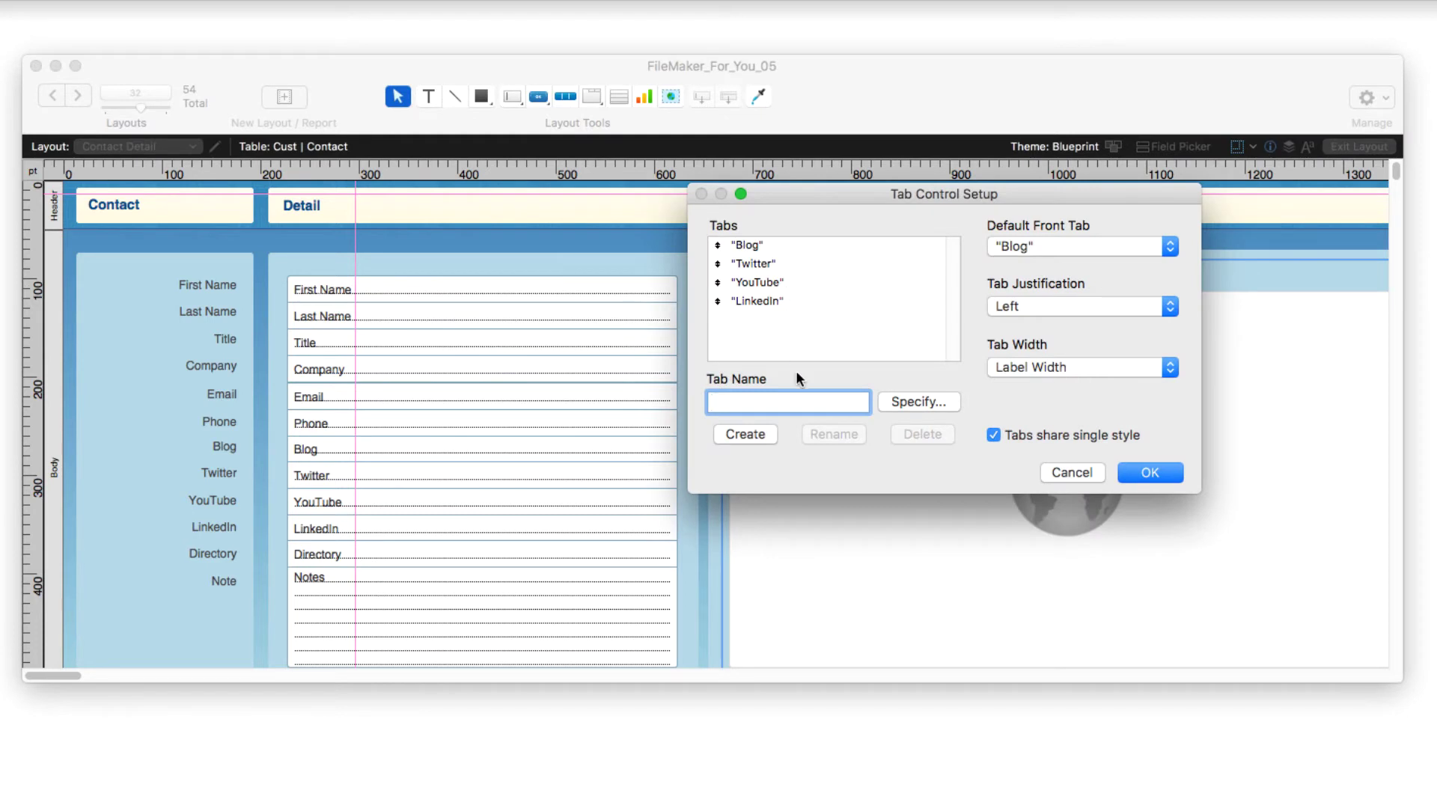
{"action": "type", "text": "Direc"}
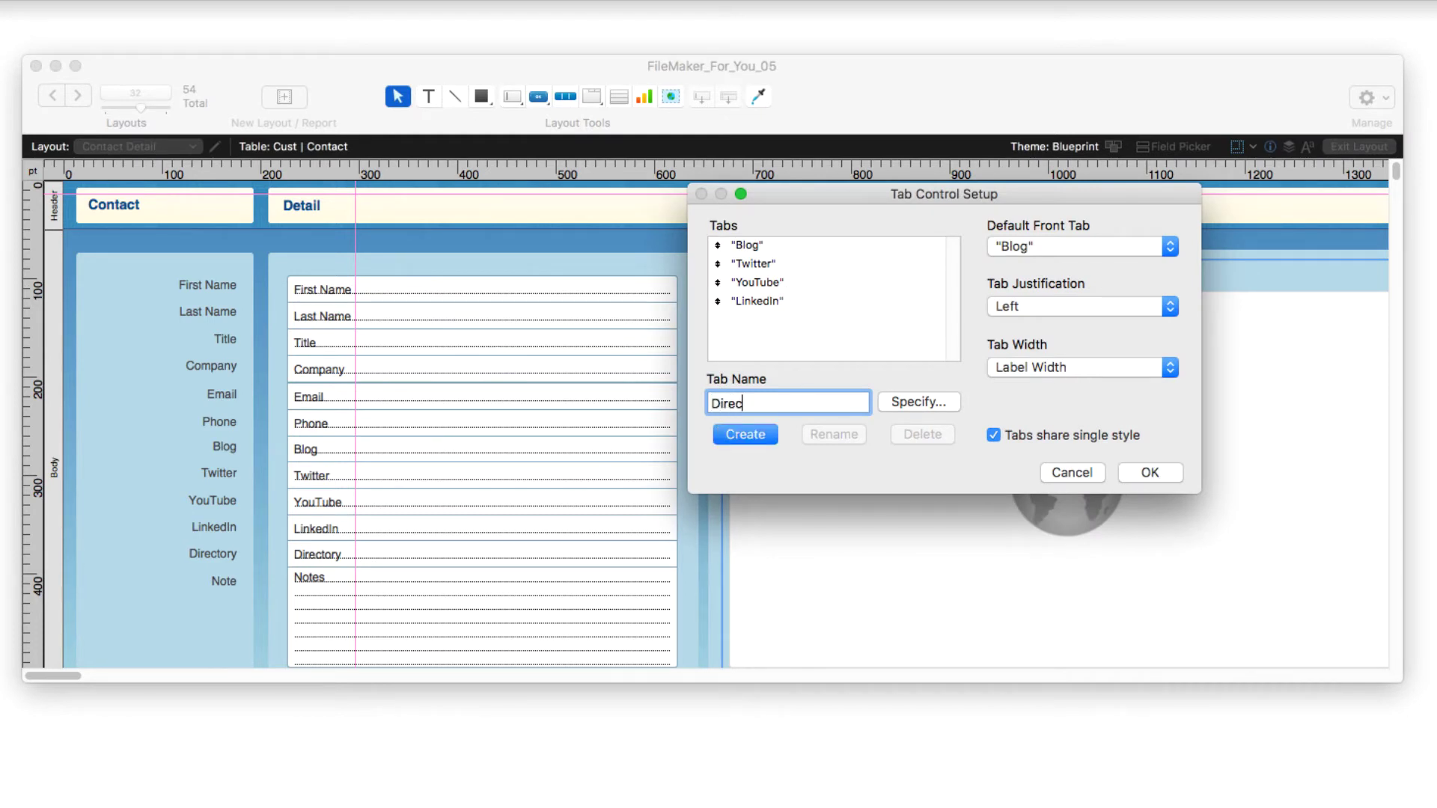
{"action": "type", "text": "tory"}
{"action": "left_click", "coordinate": [734, 435]}
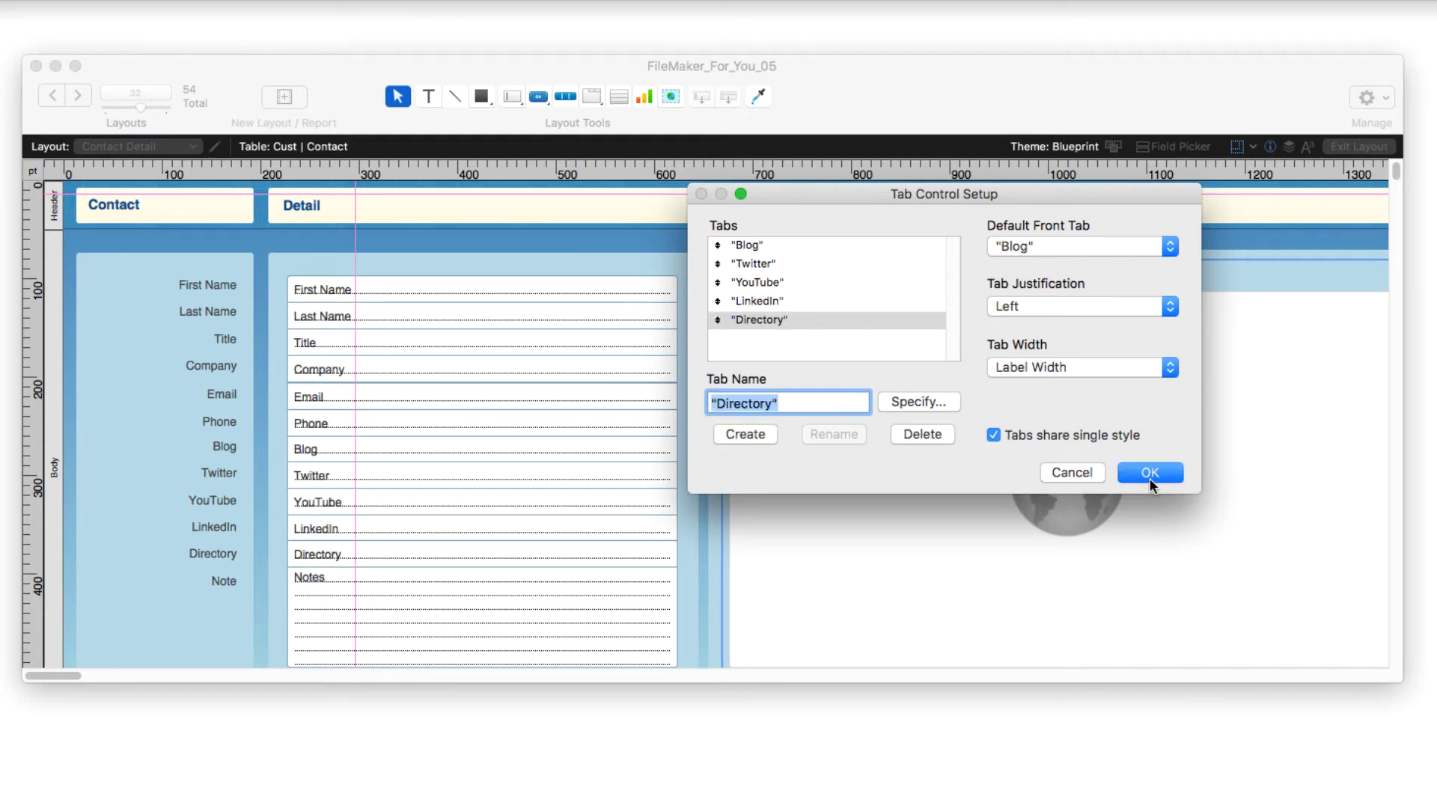
{"action": "left_click", "coordinate": [1150, 473]}
Draw a 696 × 376 pt web viewer filling the empty Directory tab's panel.
{"action": "left_click", "coordinate": [1008, 270]}
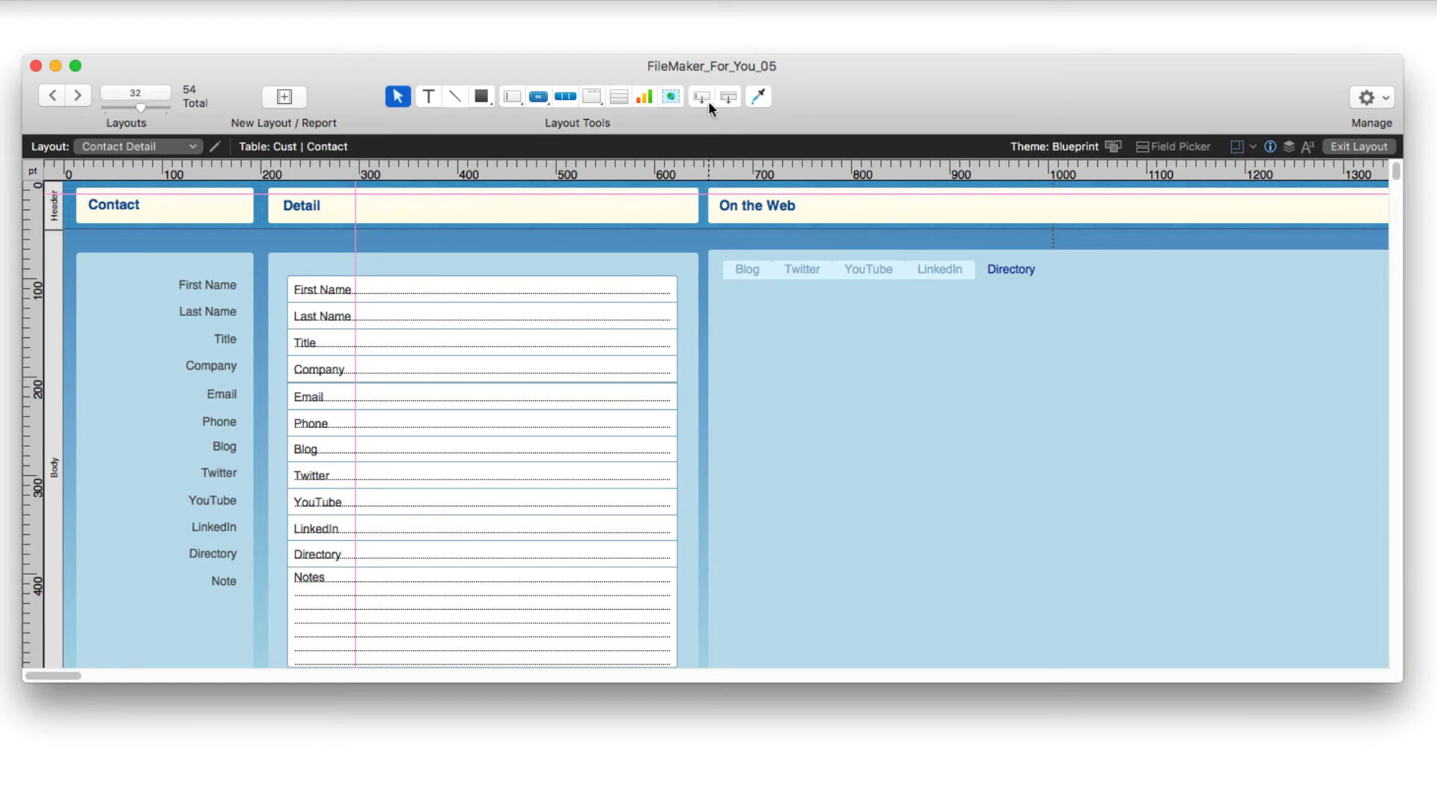
{"action": "left_click", "coordinate": [929, 271]}
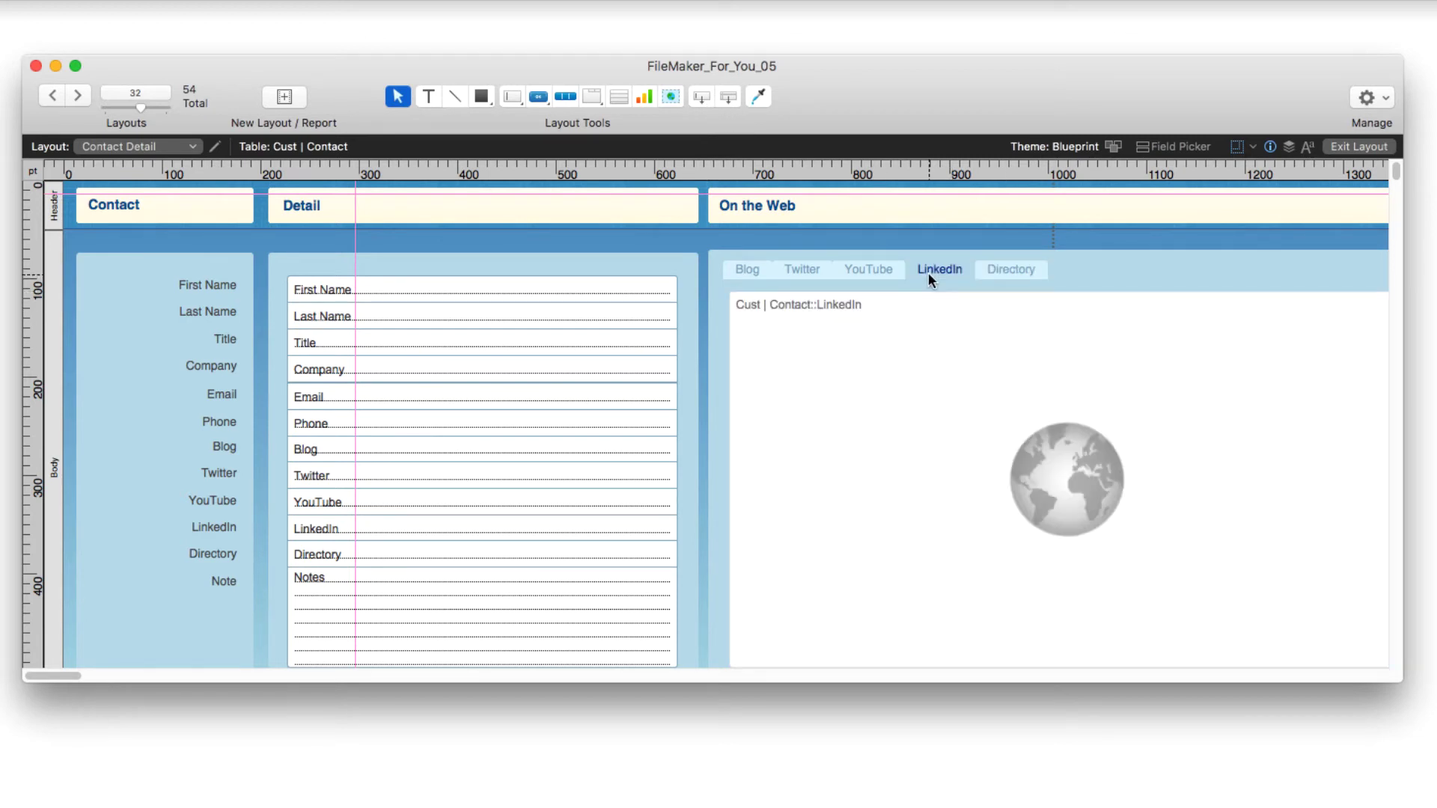
{"action": "left_click", "coordinate": [820, 395]}
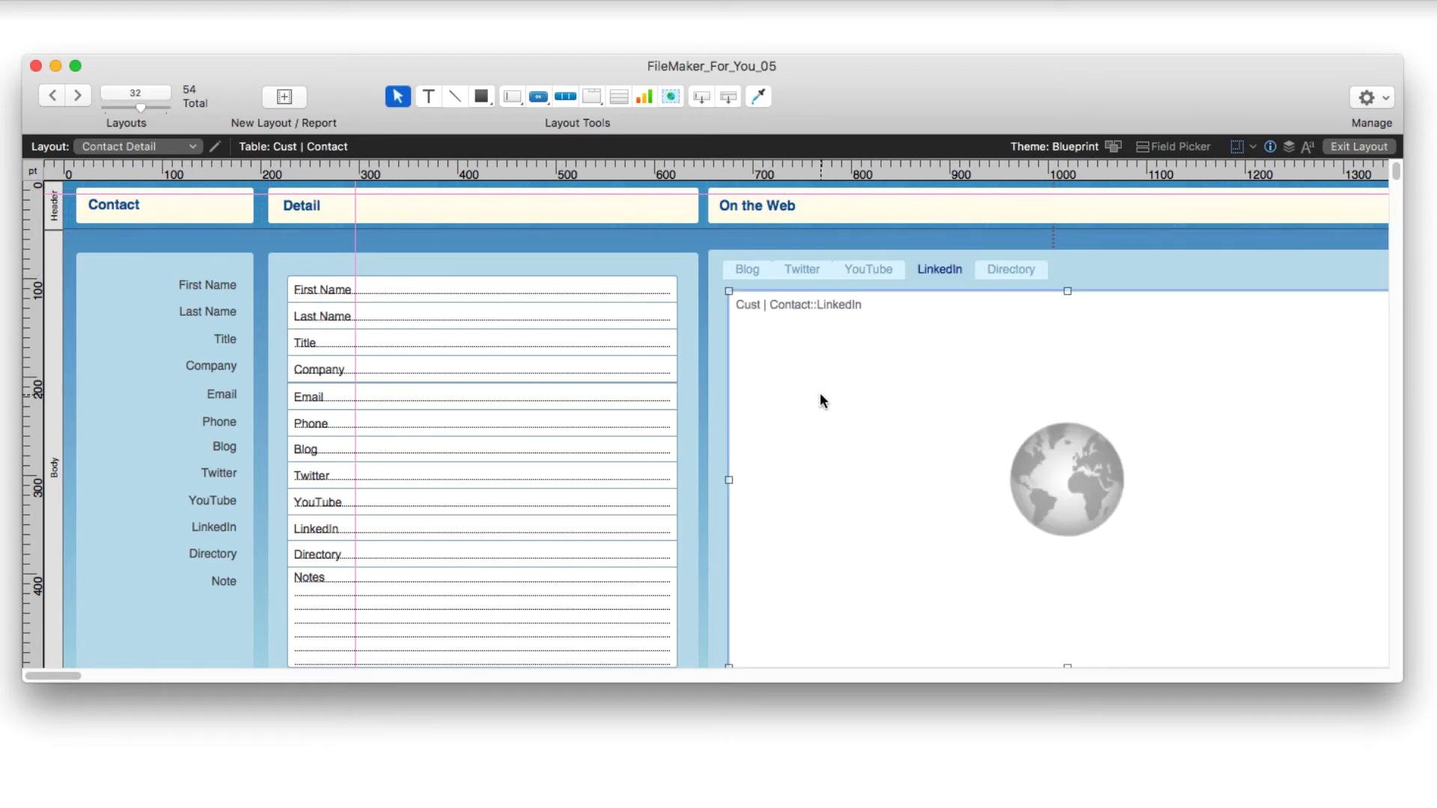
{"action": "left_click", "coordinate": [999, 268]}
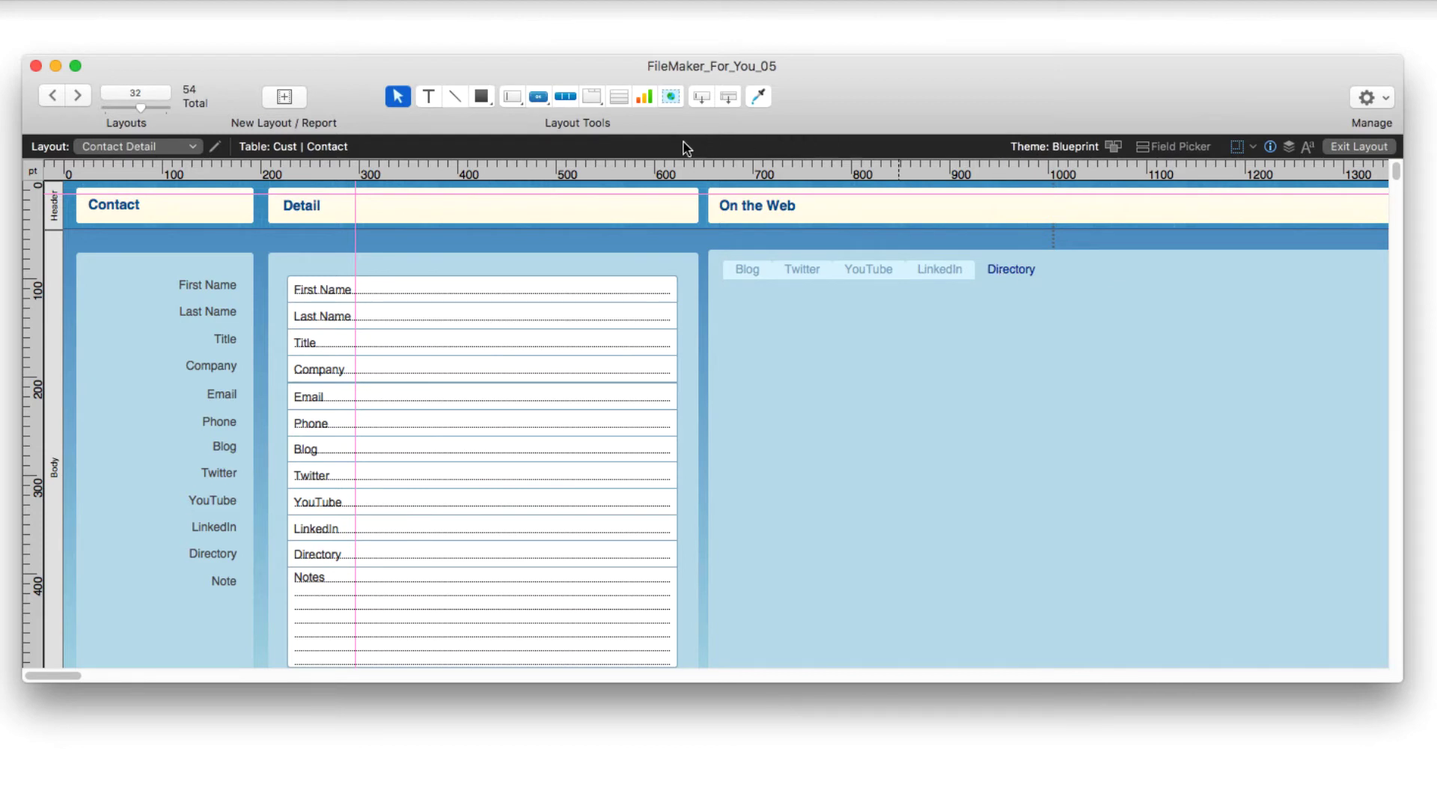
{"action": "left_click", "coordinate": [669, 97]}
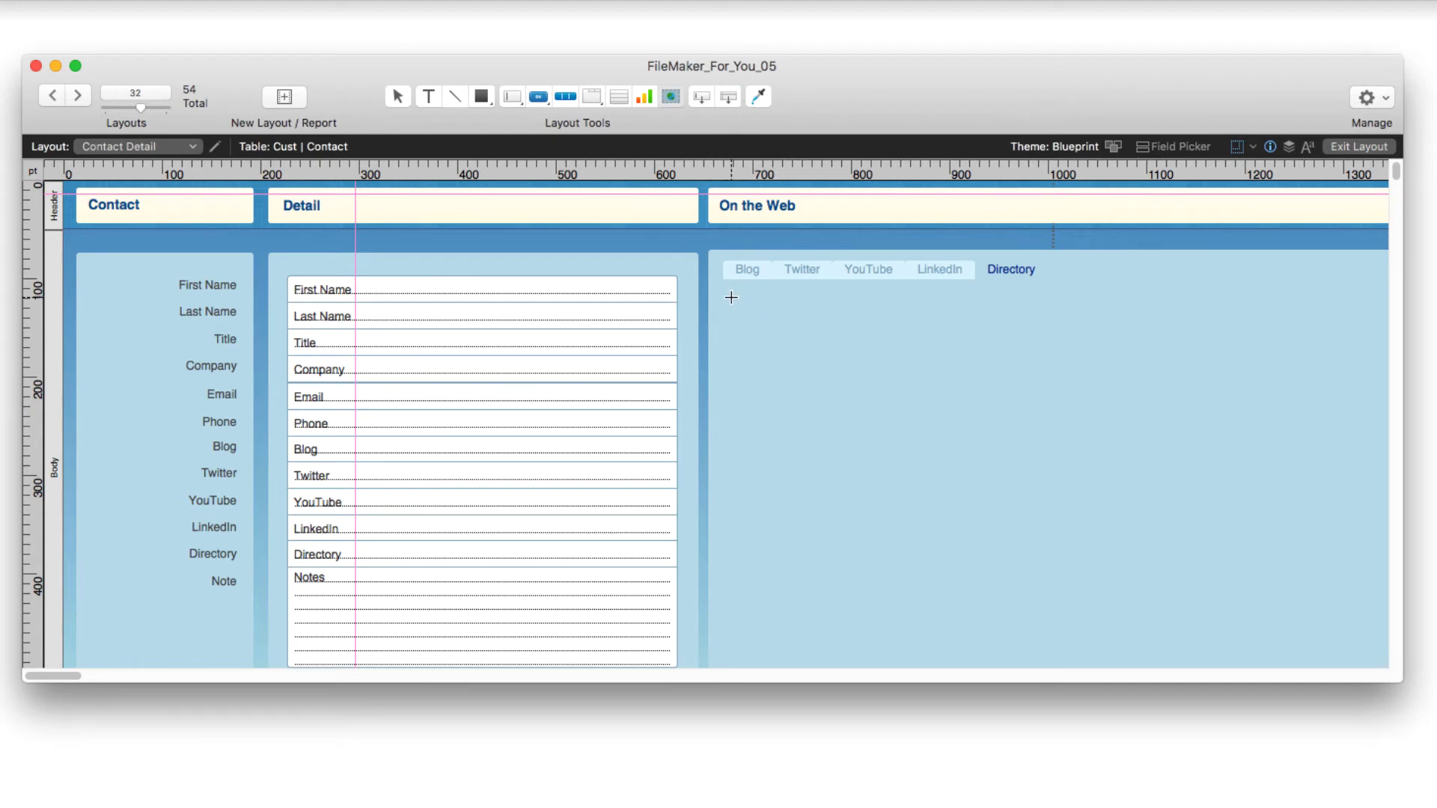
{"action": "left_click_drag", "start_coordinate": [731, 297], "coordinate": [1085, 647]}
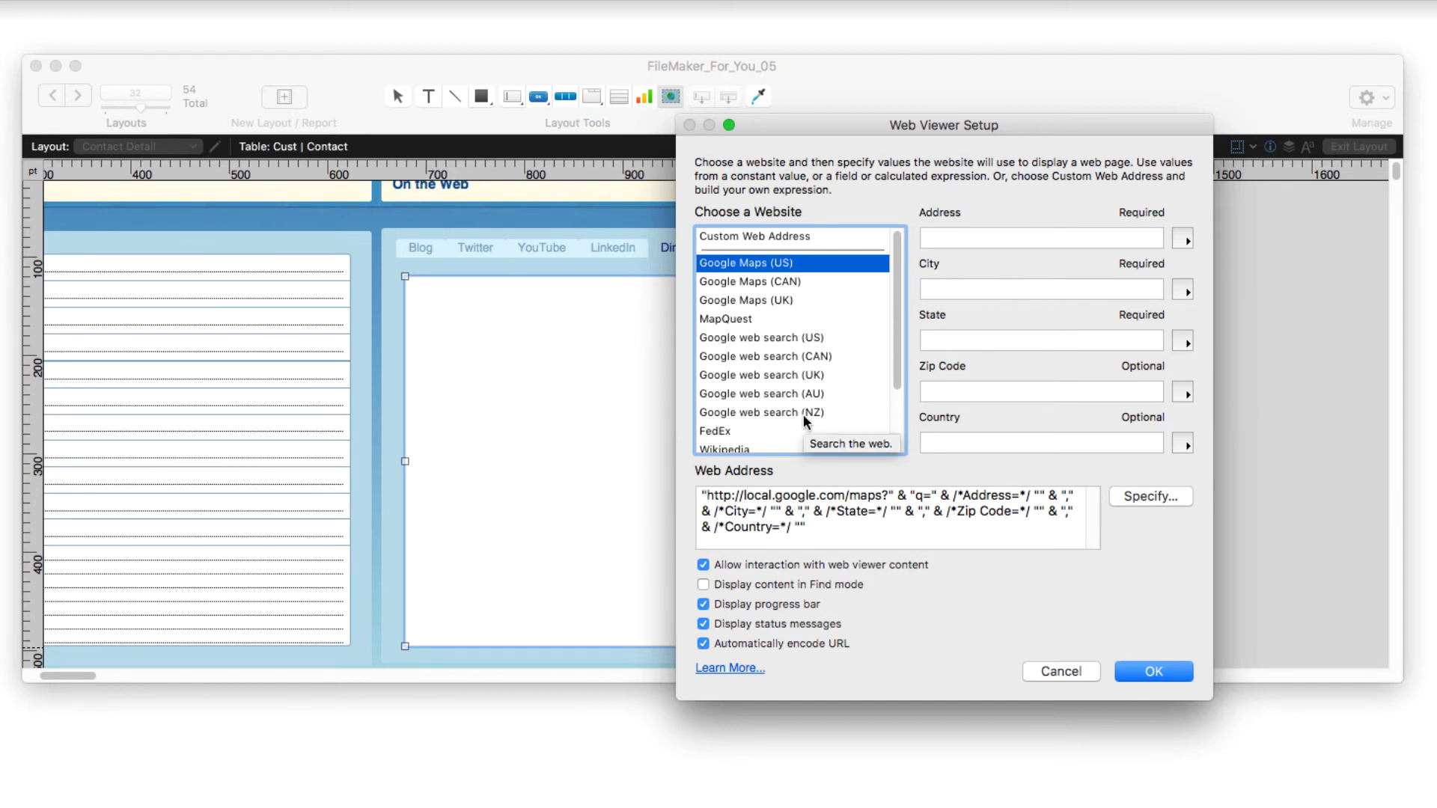
Select Custom Web Address in the Web Viewer Setup website list.
{"action": "scroll", "coordinate": [802, 415], "scroll_direction": "down", "scroll_amount": 3}
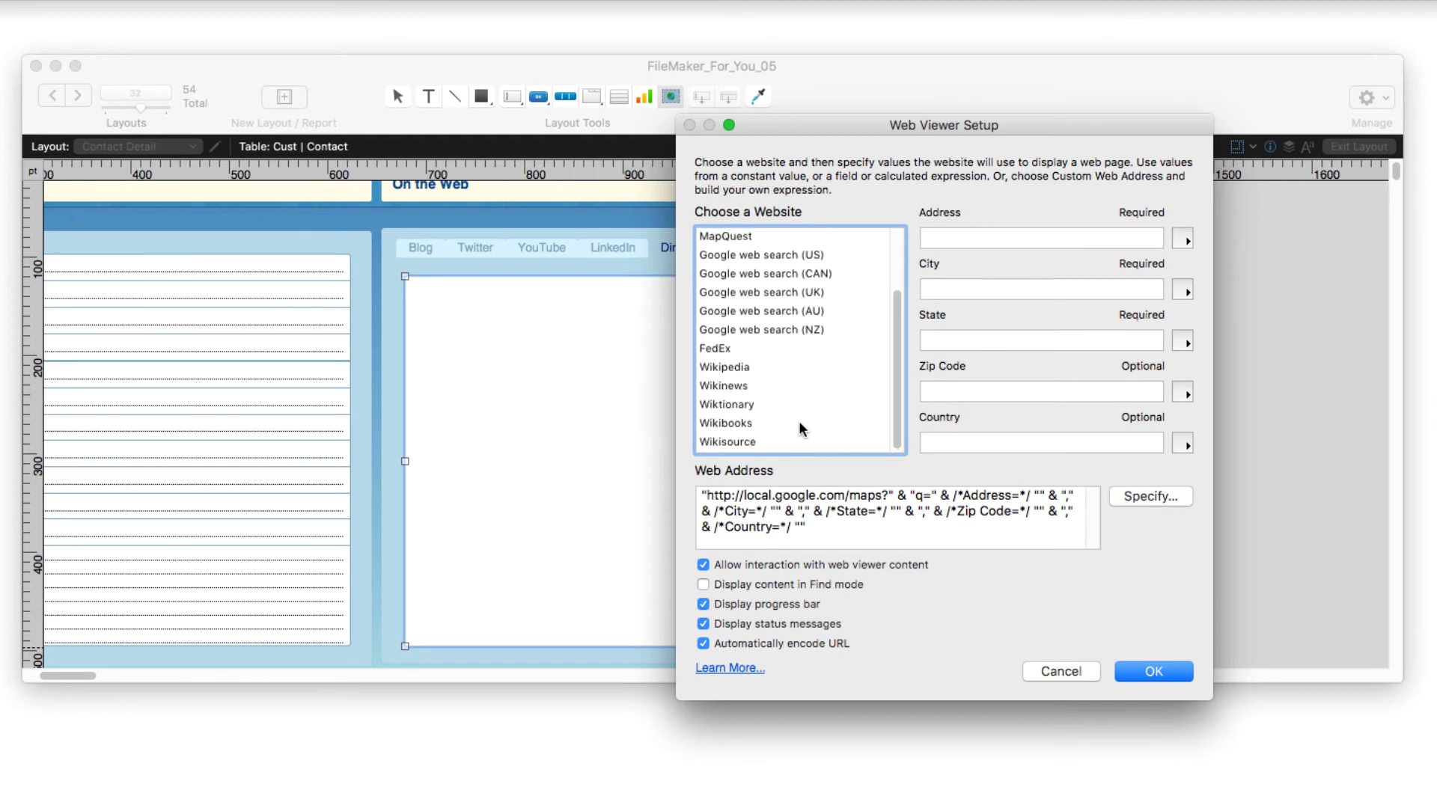
{"action": "scroll", "coordinate": [799, 424], "scroll_direction": "up", "scroll_amount": 3}
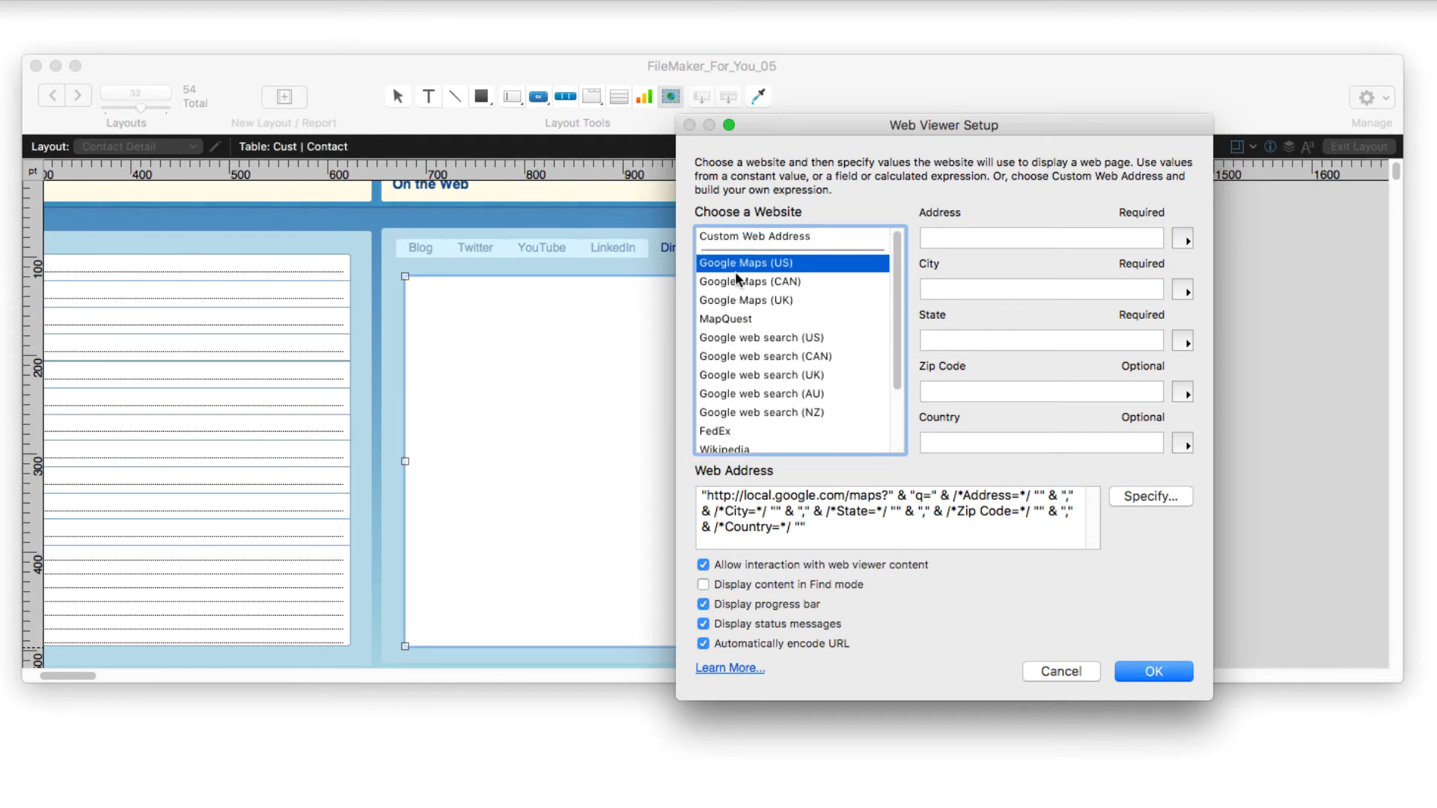
{"action": "left_click", "coordinate": [744, 237]}
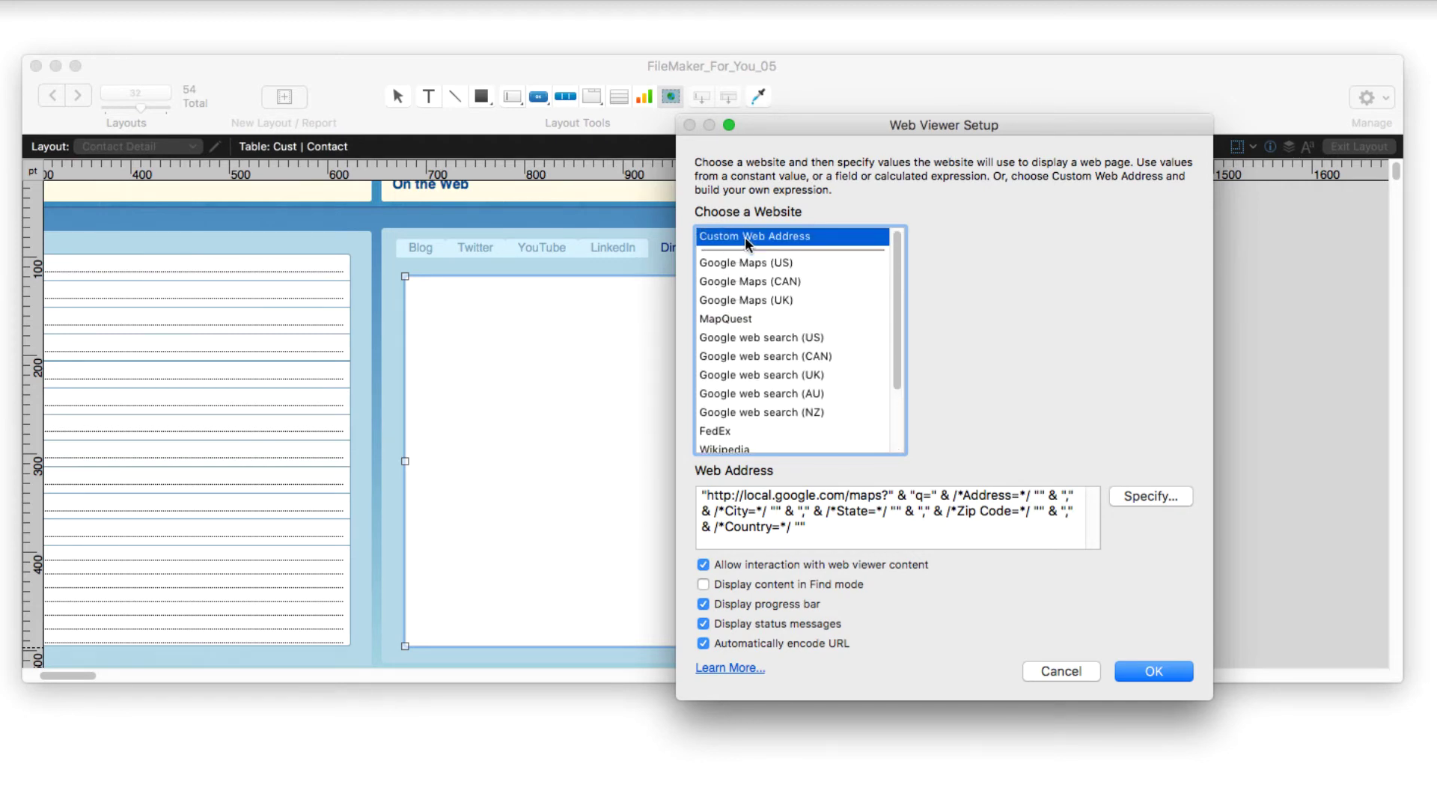
Replace the Google Maps address calculation with the Cust | Contact::Directory field.
{"action": "left_click", "coordinate": [1069, 512]}
{"action": "left_click", "coordinate": [1156, 497]}
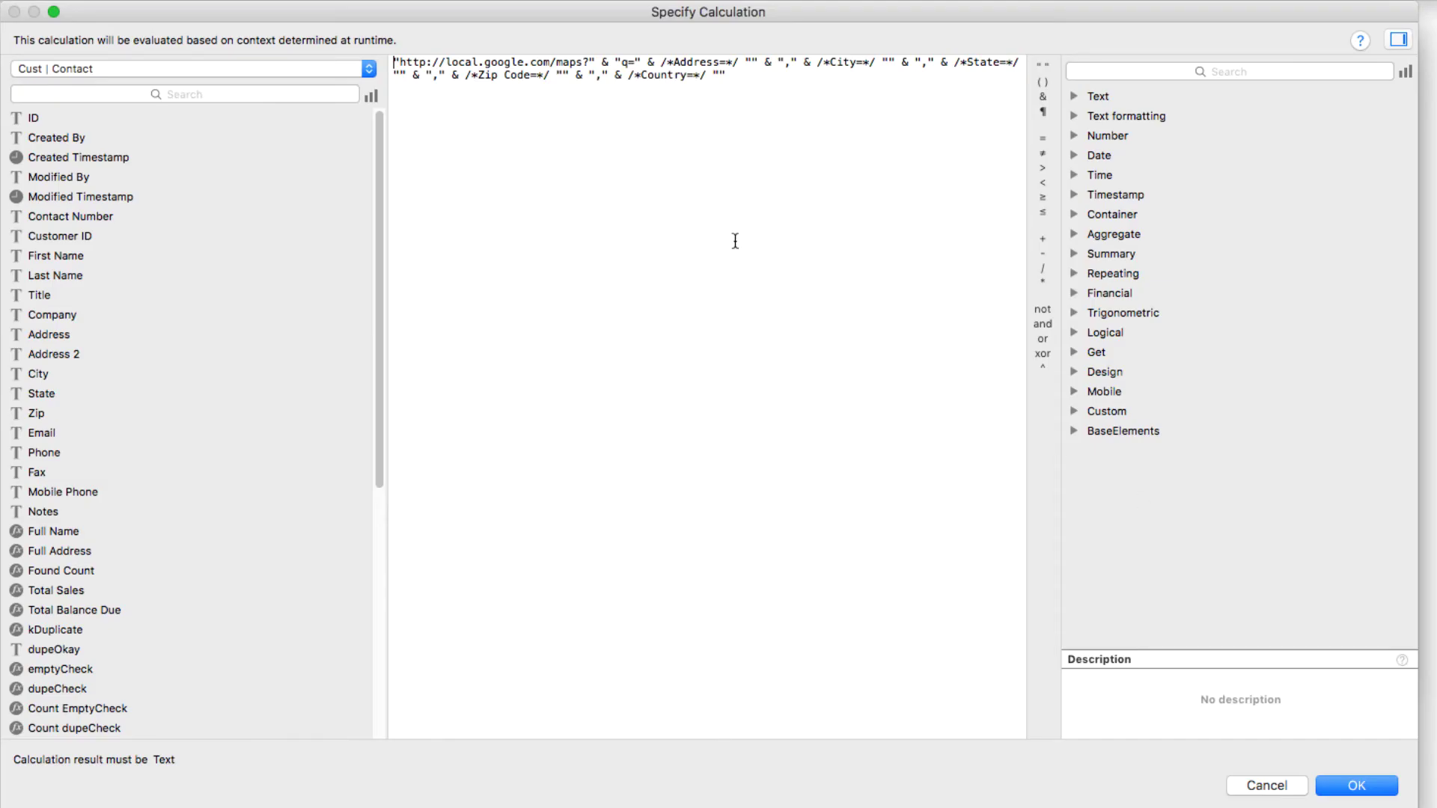
{"action": "key", "text": "super+a"}
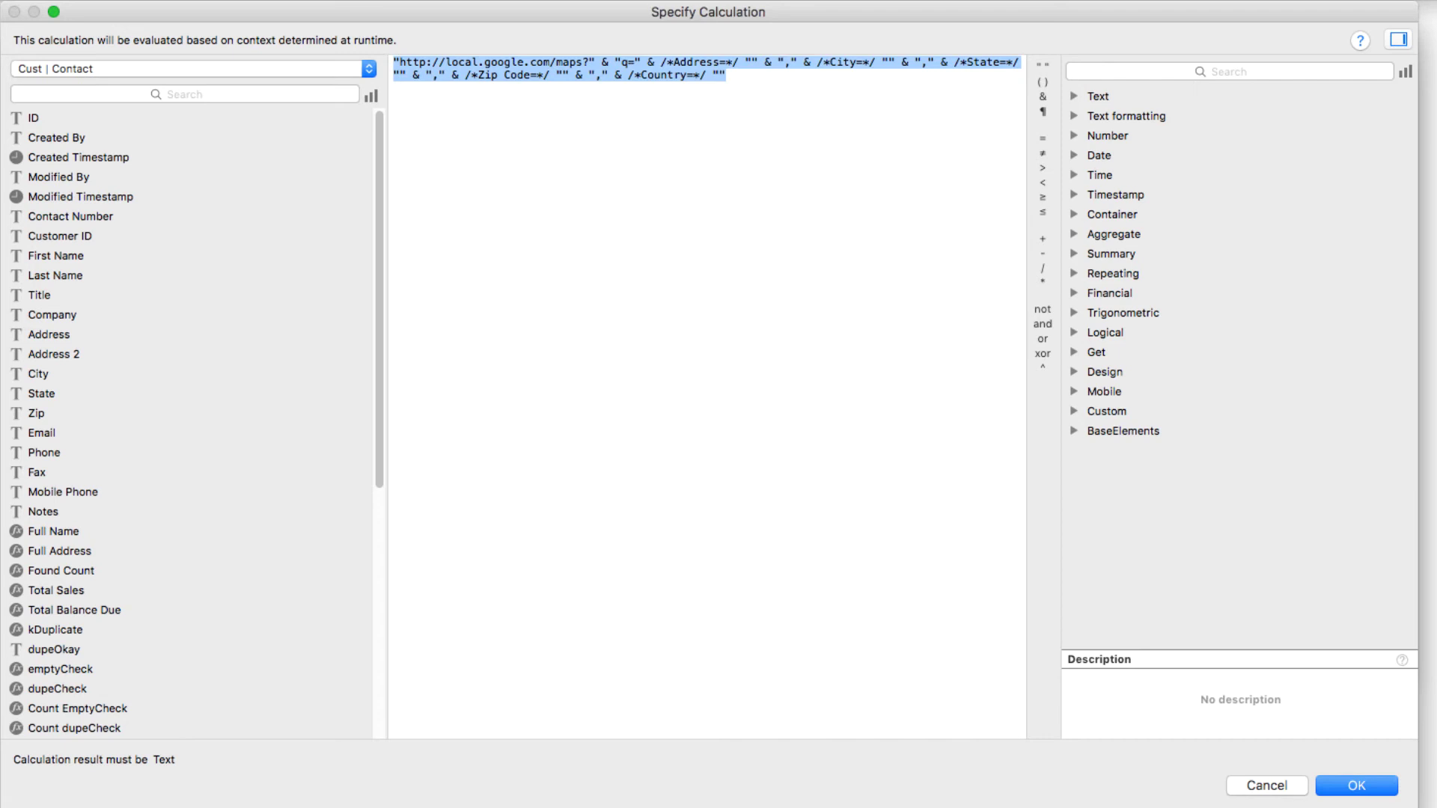
{"action": "key", "text": "BackSpace"}
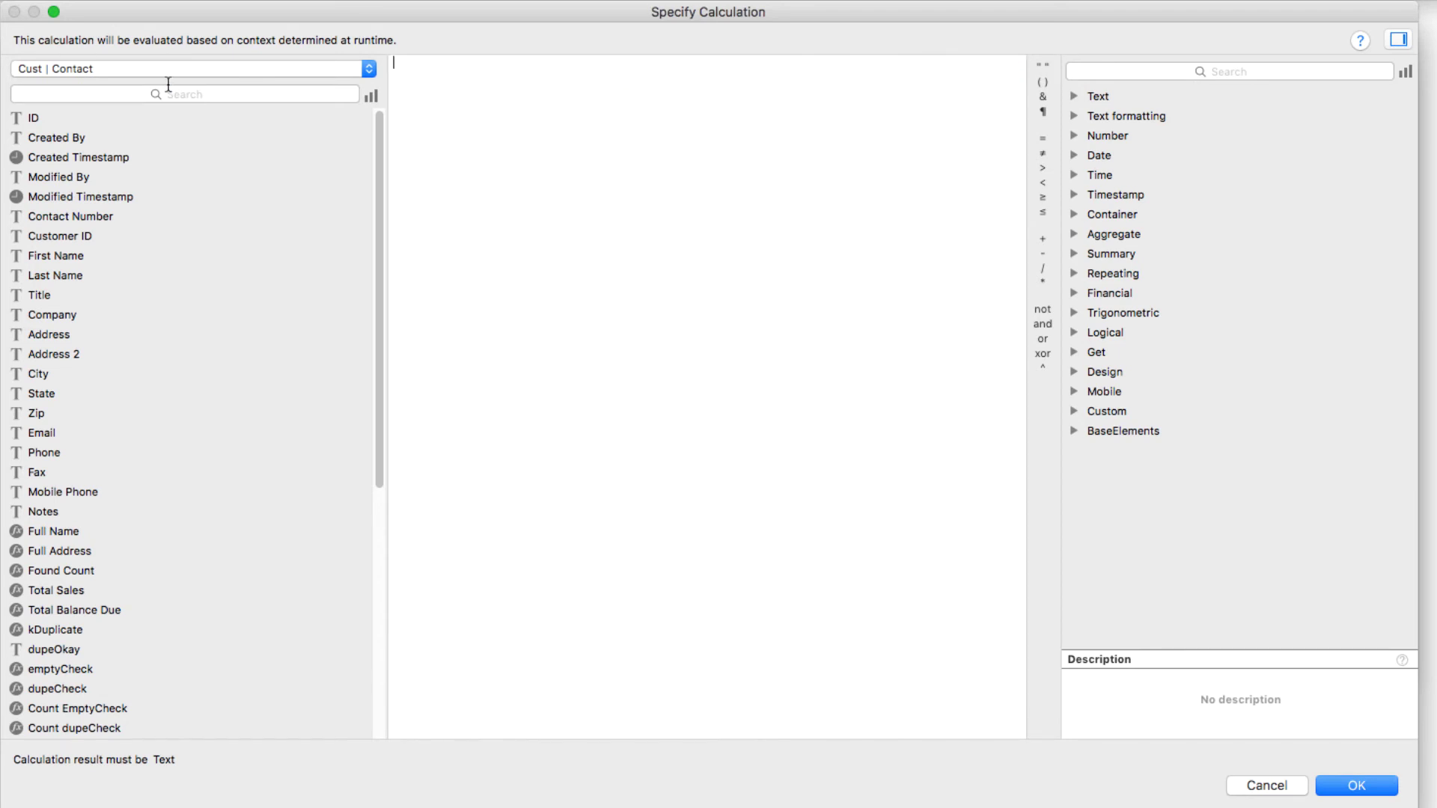
{"action": "type", "text": "dir"}
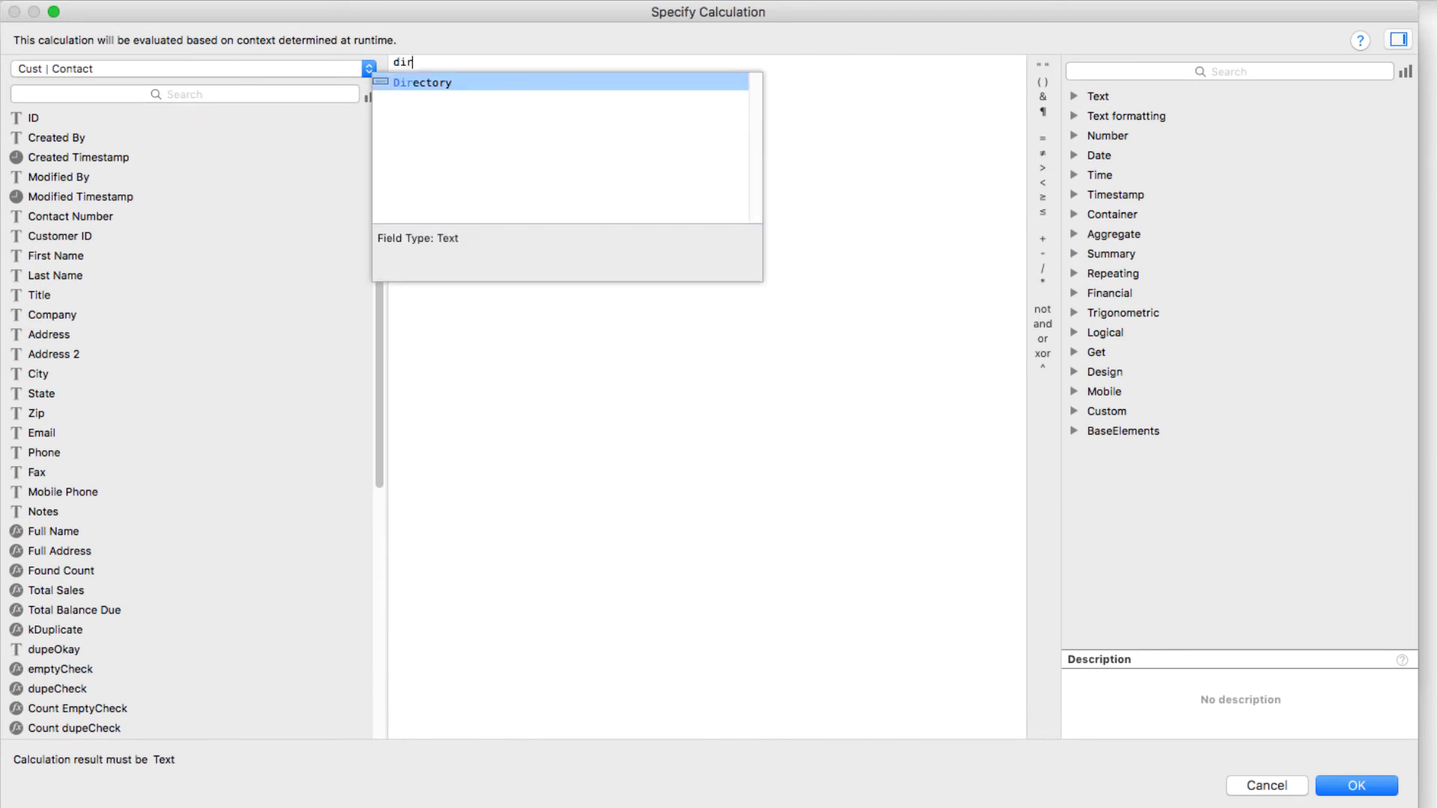
{"action": "left_click", "coordinate": [415, 82]}
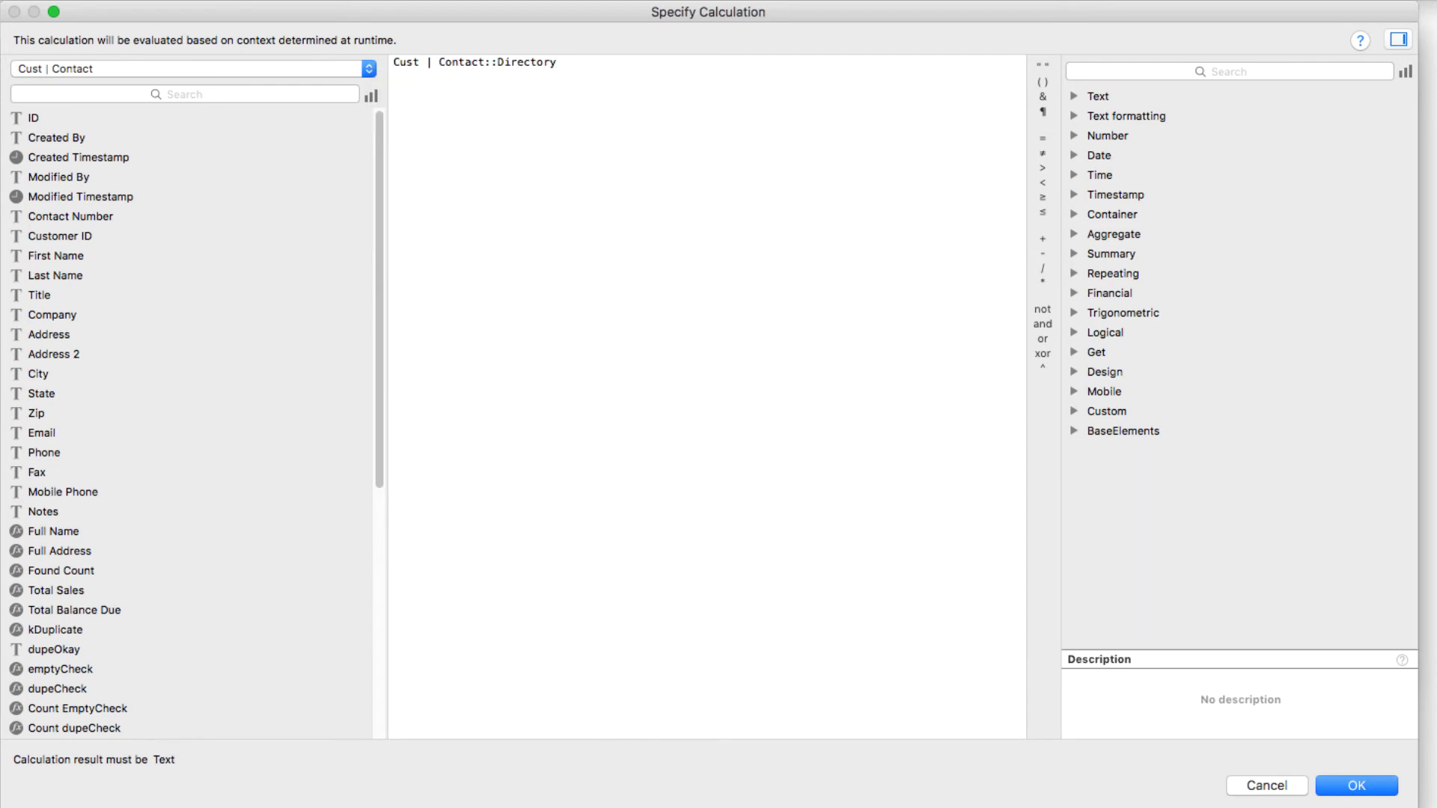
{"action": "left_click", "coordinate": [1357, 786]}
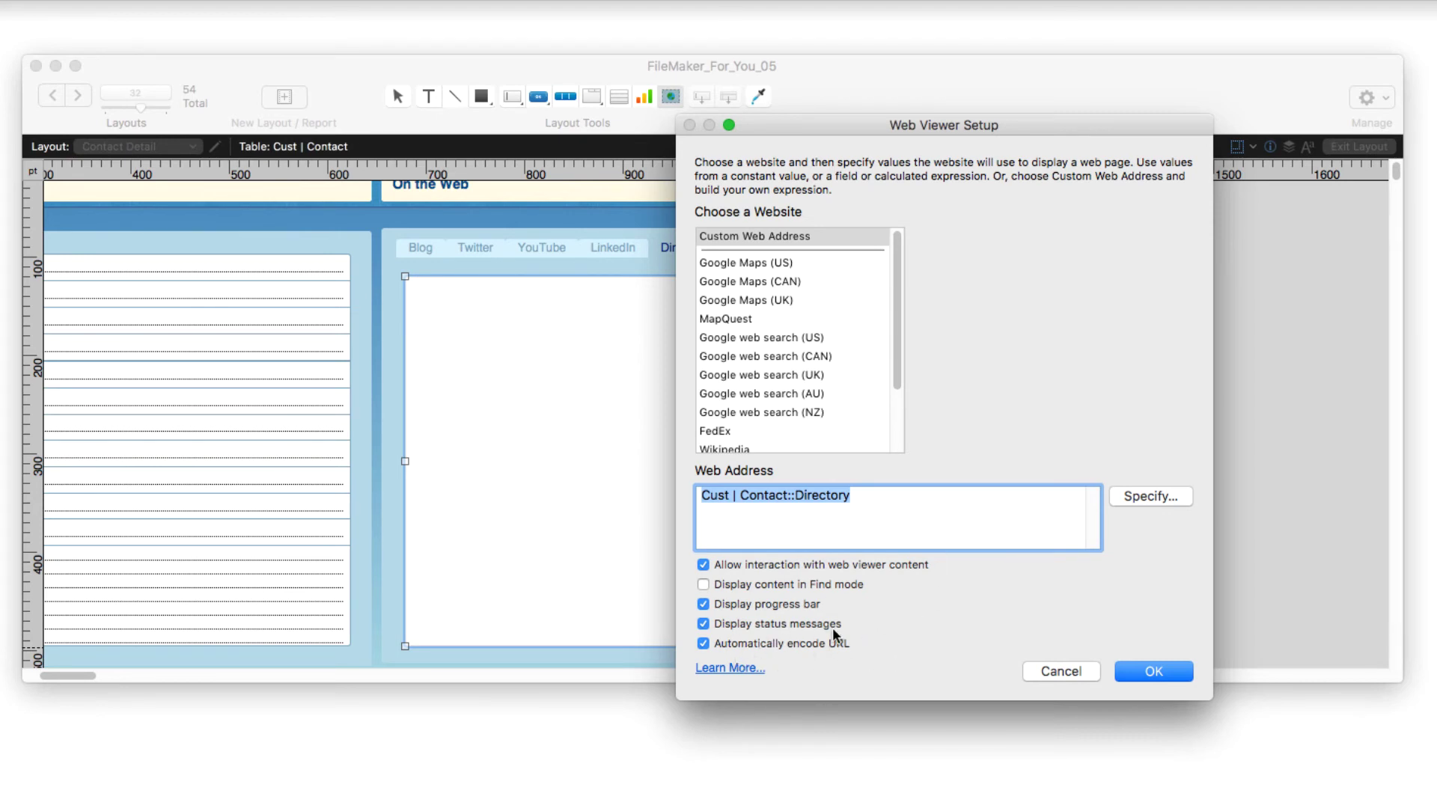
Apply the Web Viewer Setup with the Cust | Contact::Directory web address.
{"action": "left_click", "coordinate": [1143, 674]}
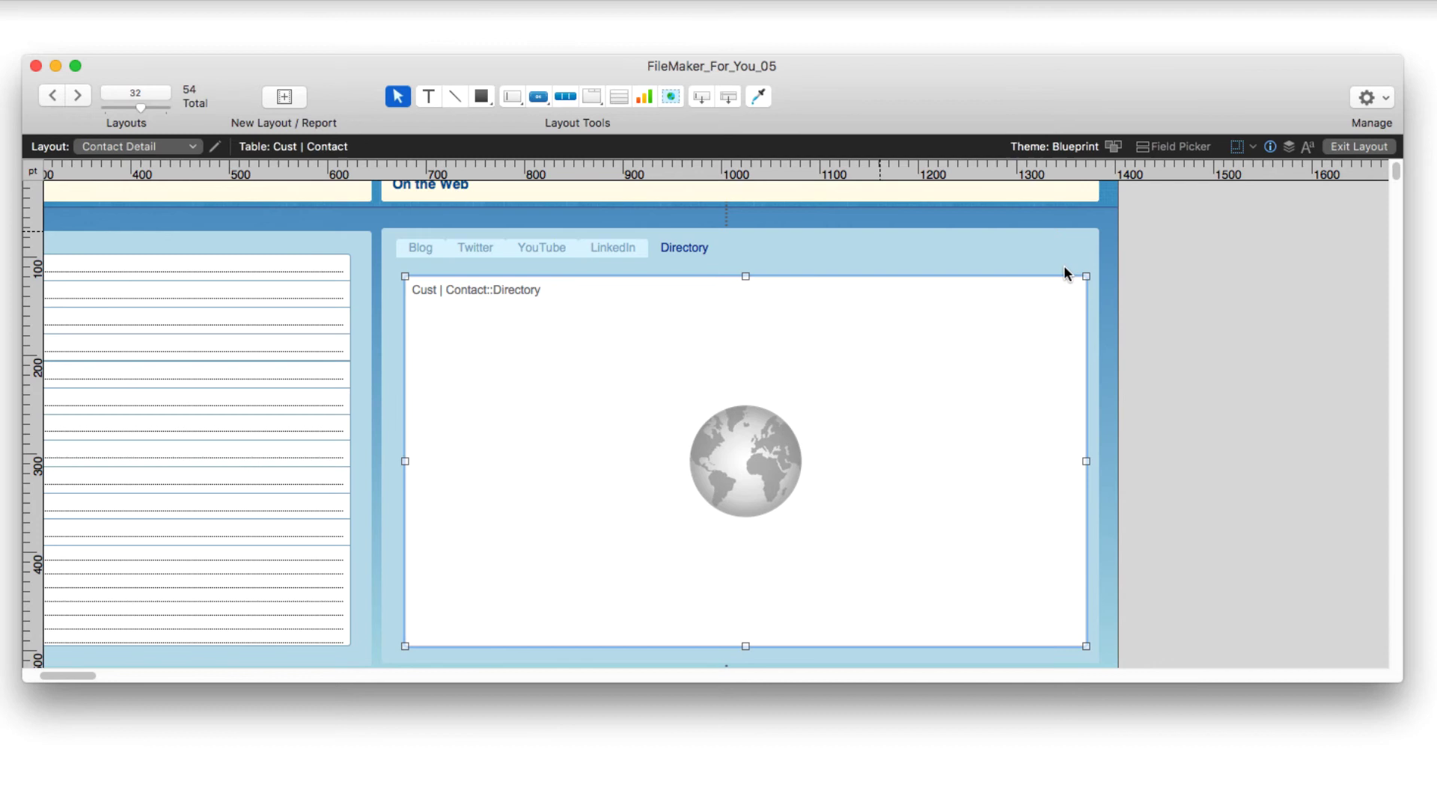
Back in Browse mode, open the Directory tab and enter 'Muto' as the last name.
{"action": "left_click", "coordinate": [1365, 148]}
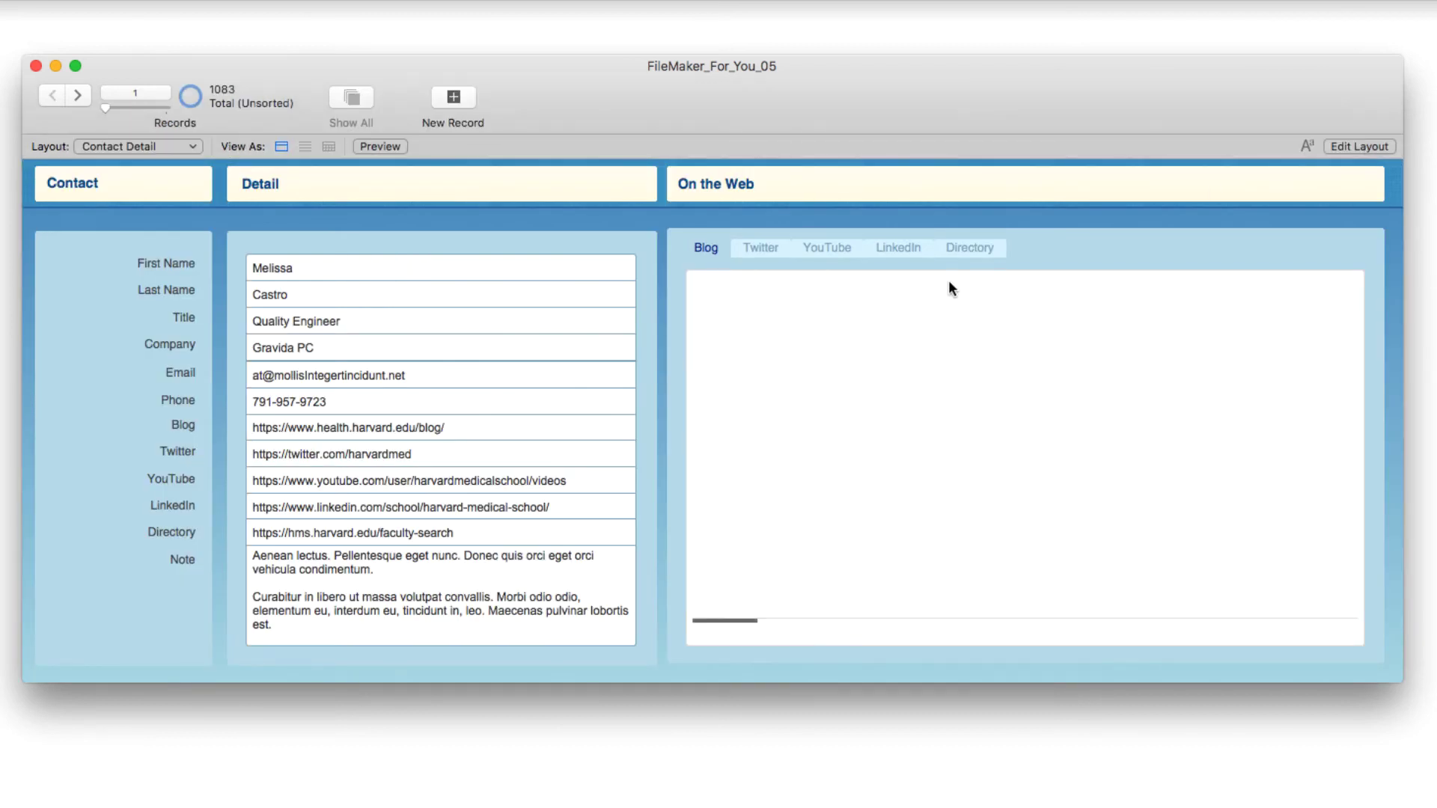
{"action": "left_click", "coordinate": [970, 249]}
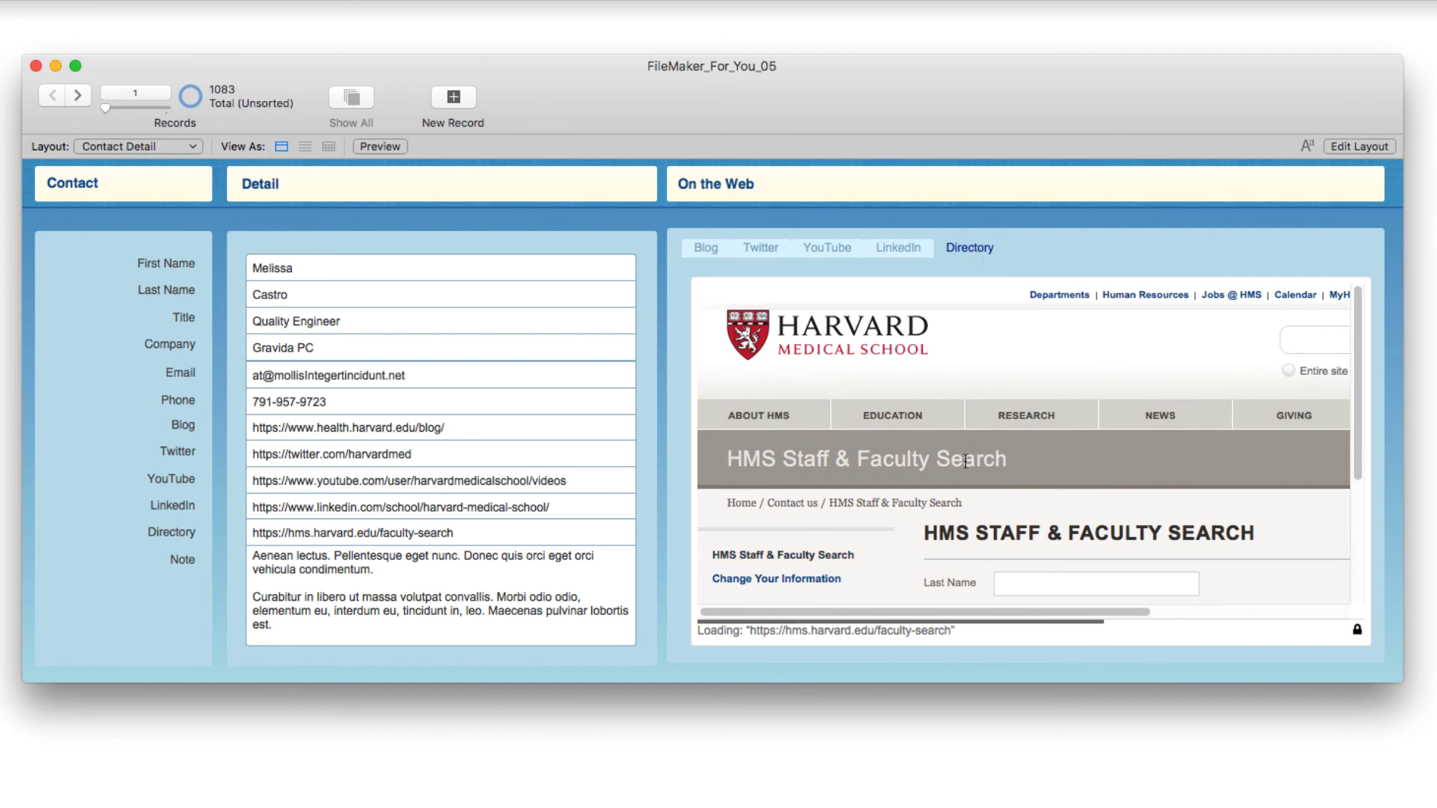
{"action": "scroll", "coordinate": [966, 464], "scroll_direction": "down", "scroll_amount": 3}
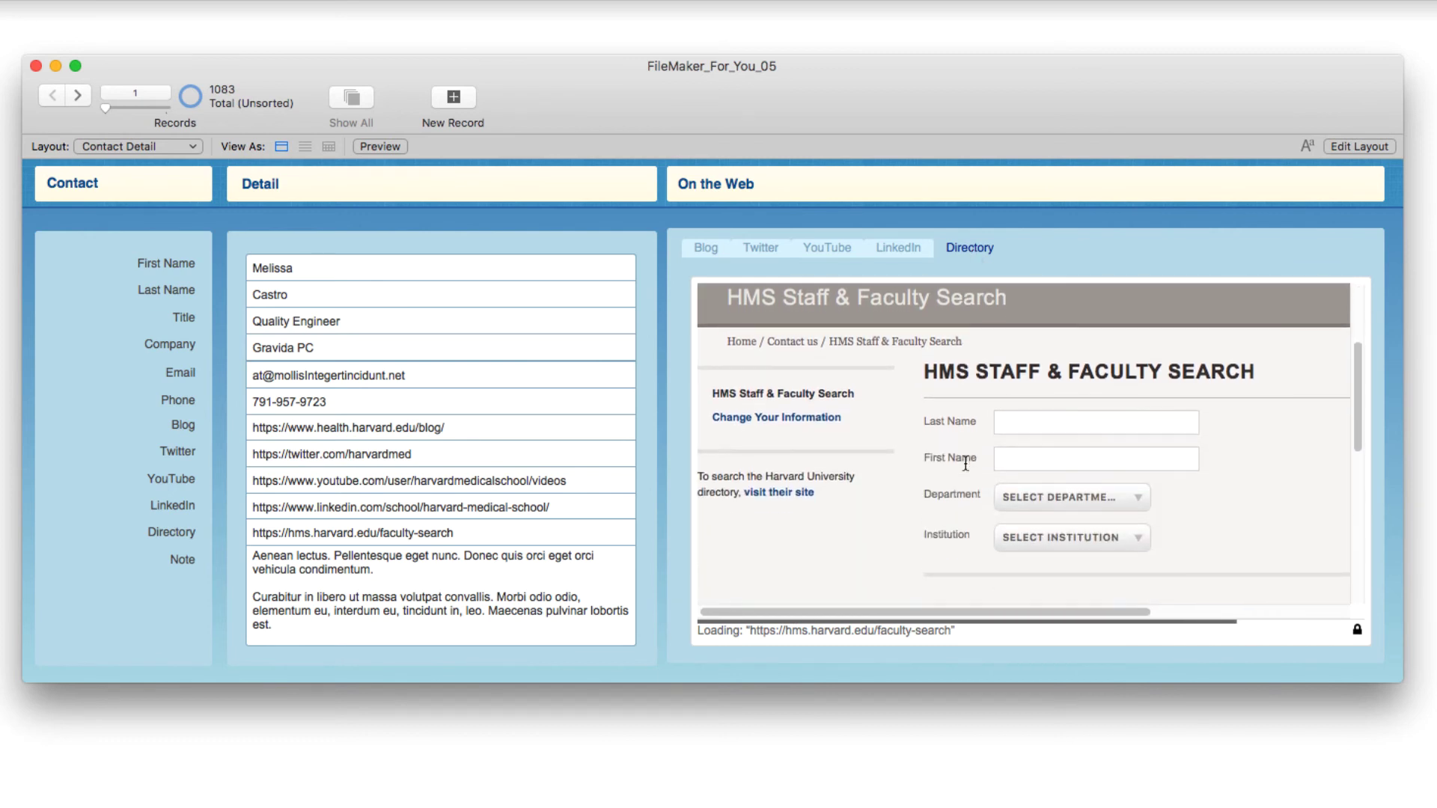
{"action": "left_click", "coordinate": [1010, 427]}
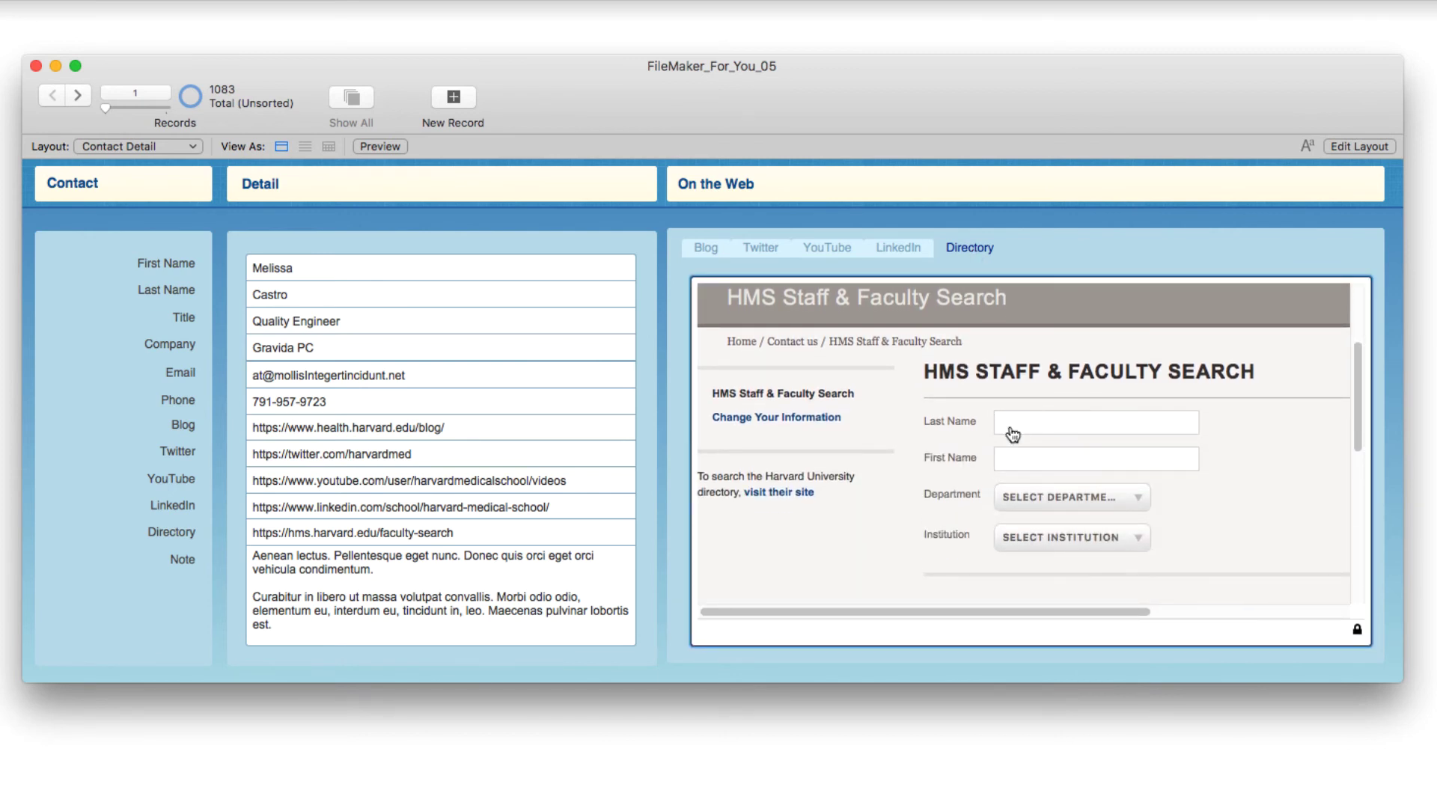
{"action": "type", "text": "Muto"}
{"action": "scroll", "coordinate": [1057, 465], "scroll_direction": "right", "scroll_amount": 5}
{"action": "scroll", "coordinate": [1059, 466], "scroll_direction": "down", "scroll_amount": 2}
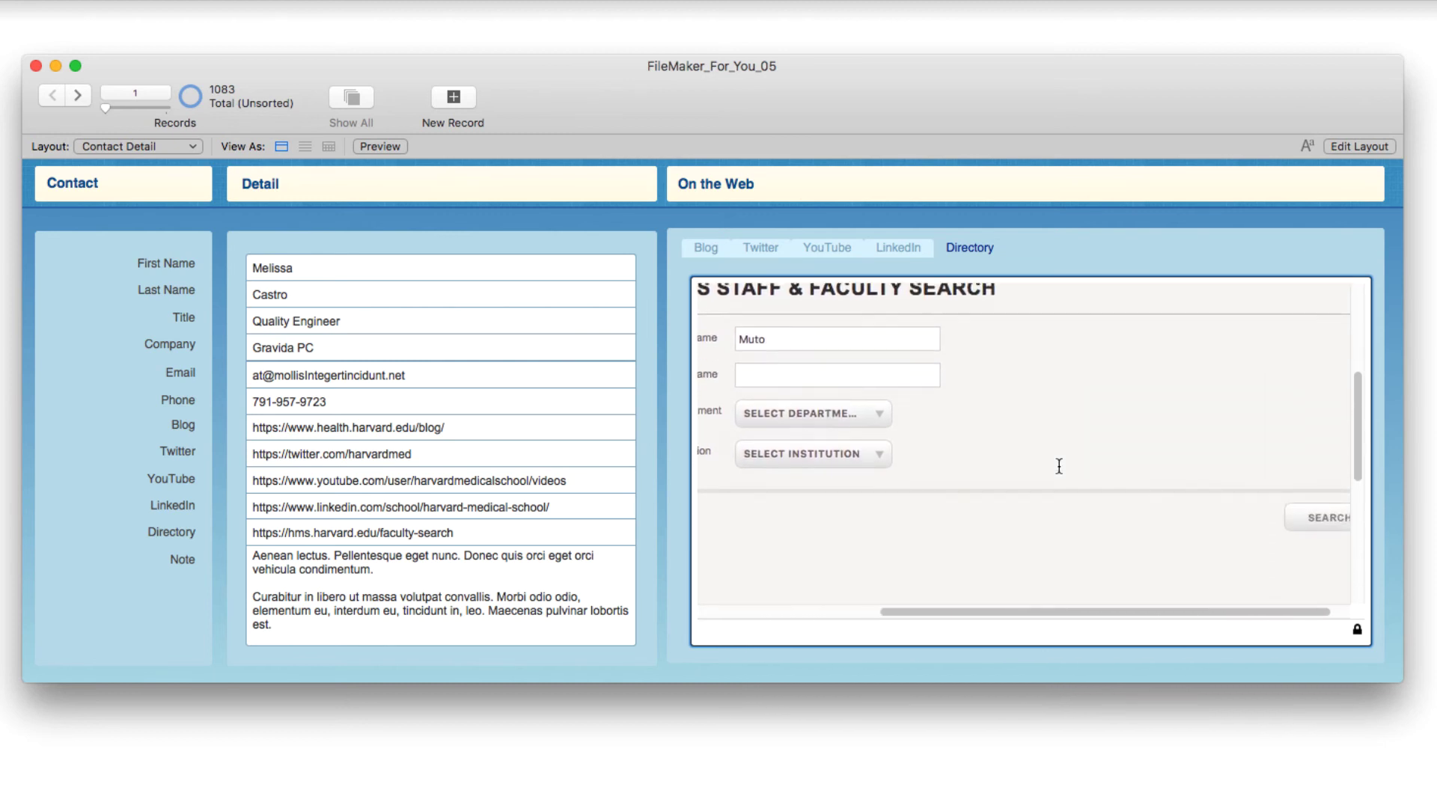
Run the faculty directory search and open the first matching profile.
{"action": "left_click", "coordinate": [1318, 518]}
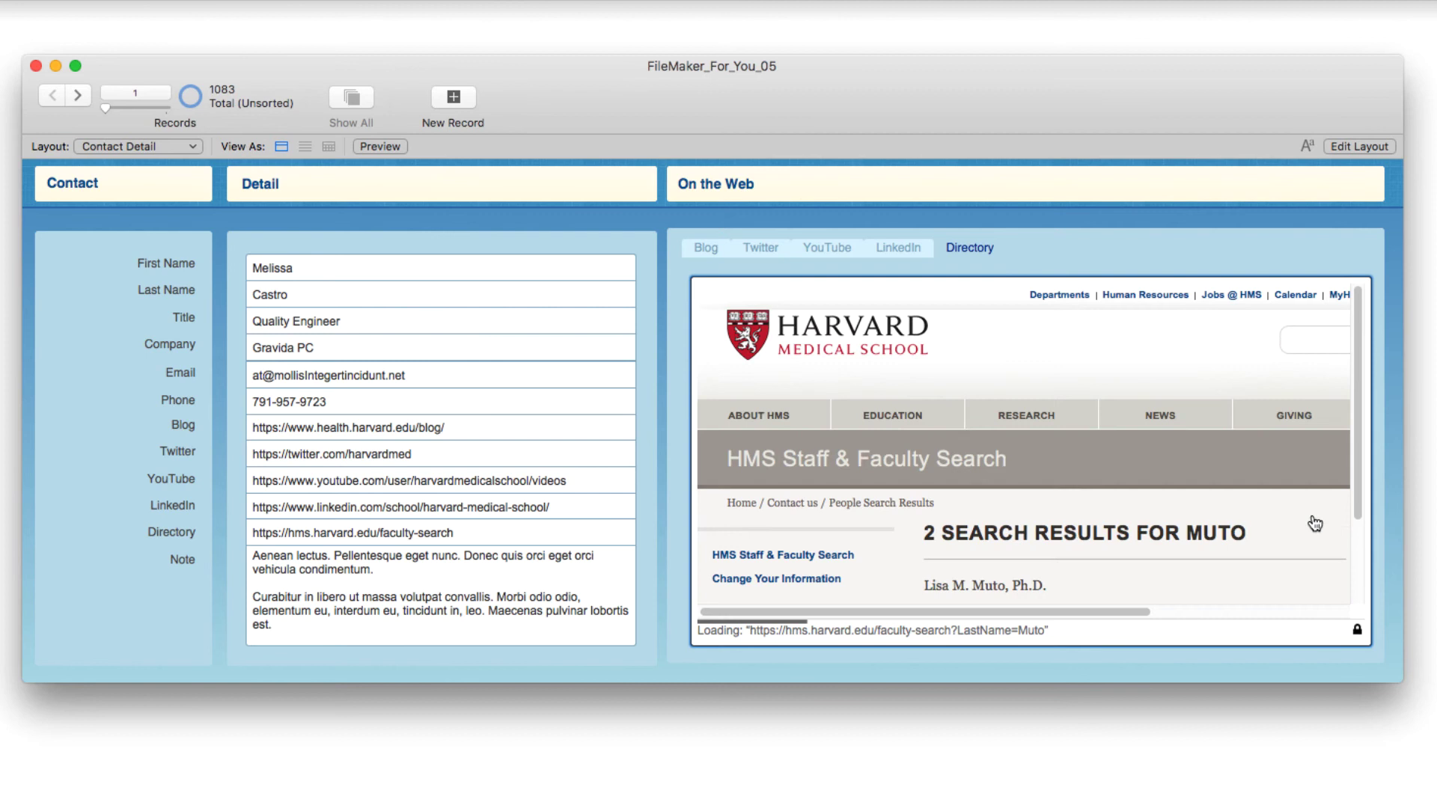
{"action": "scroll", "coordinate": [970, 542], "scroll_direction": "down", "scroll_amount": 3}
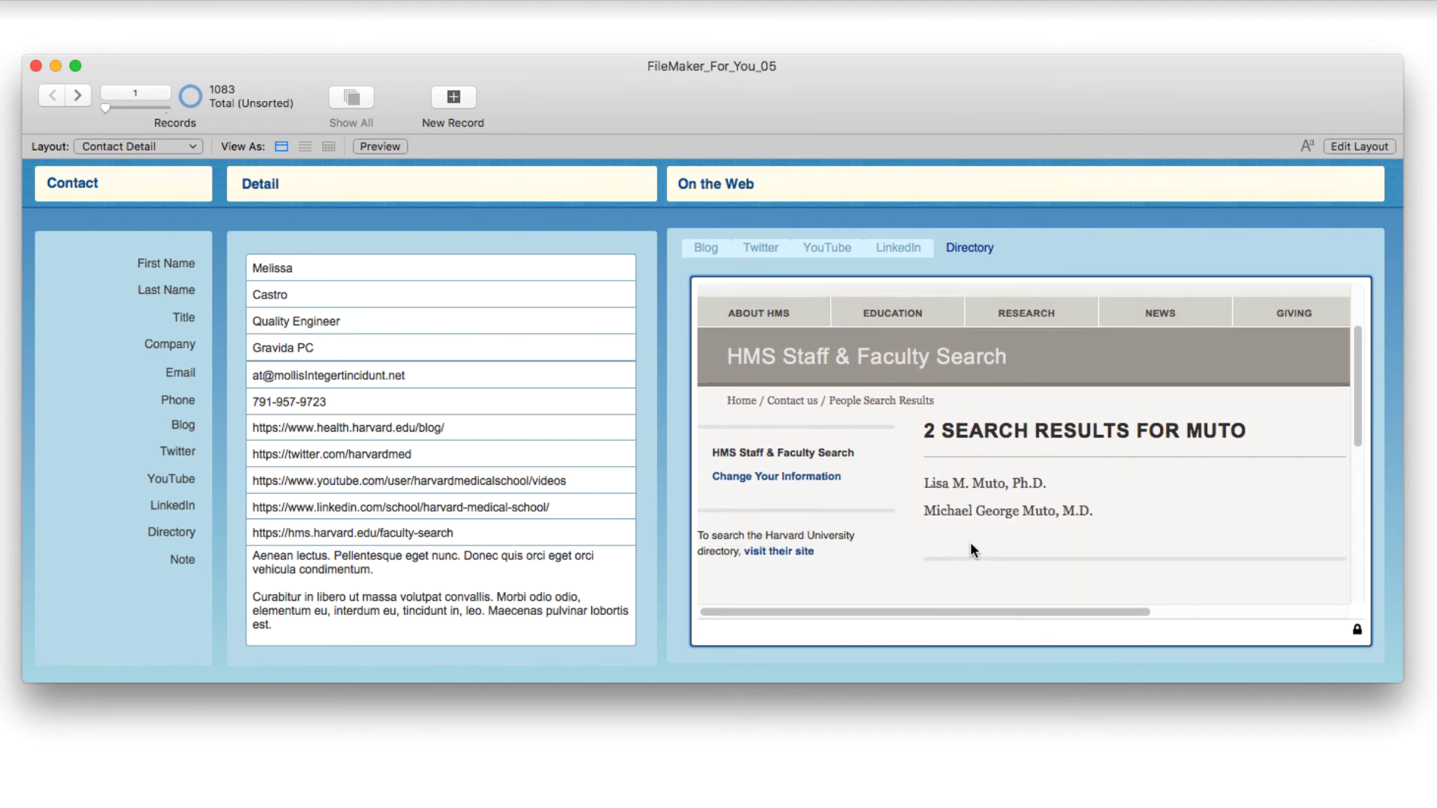
{"action": "left_click", "coordinate": [947, 485]}
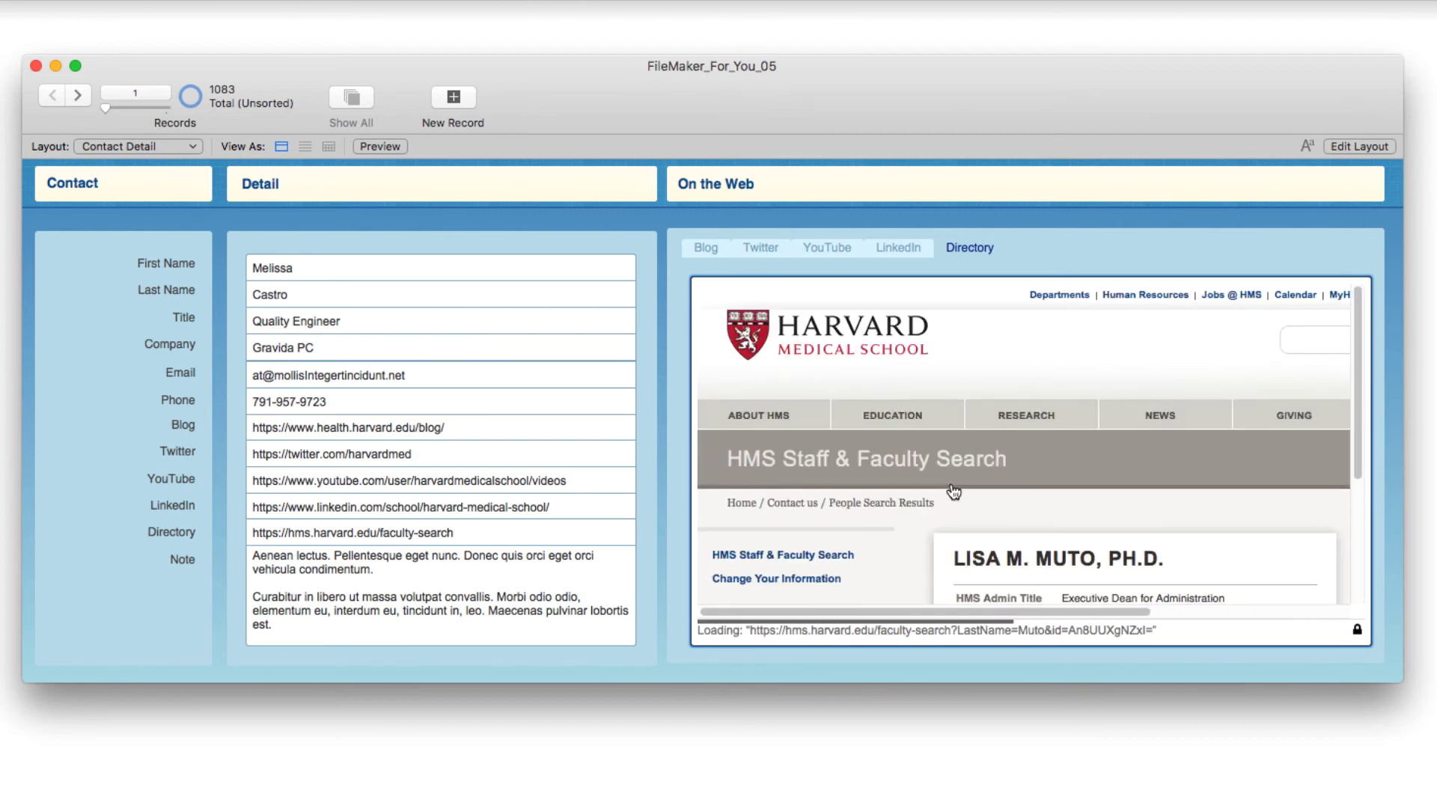
{"action": "scroll", "coordinate": [953, 492], "scroll_direction": "down", "scroll_amount": 4}
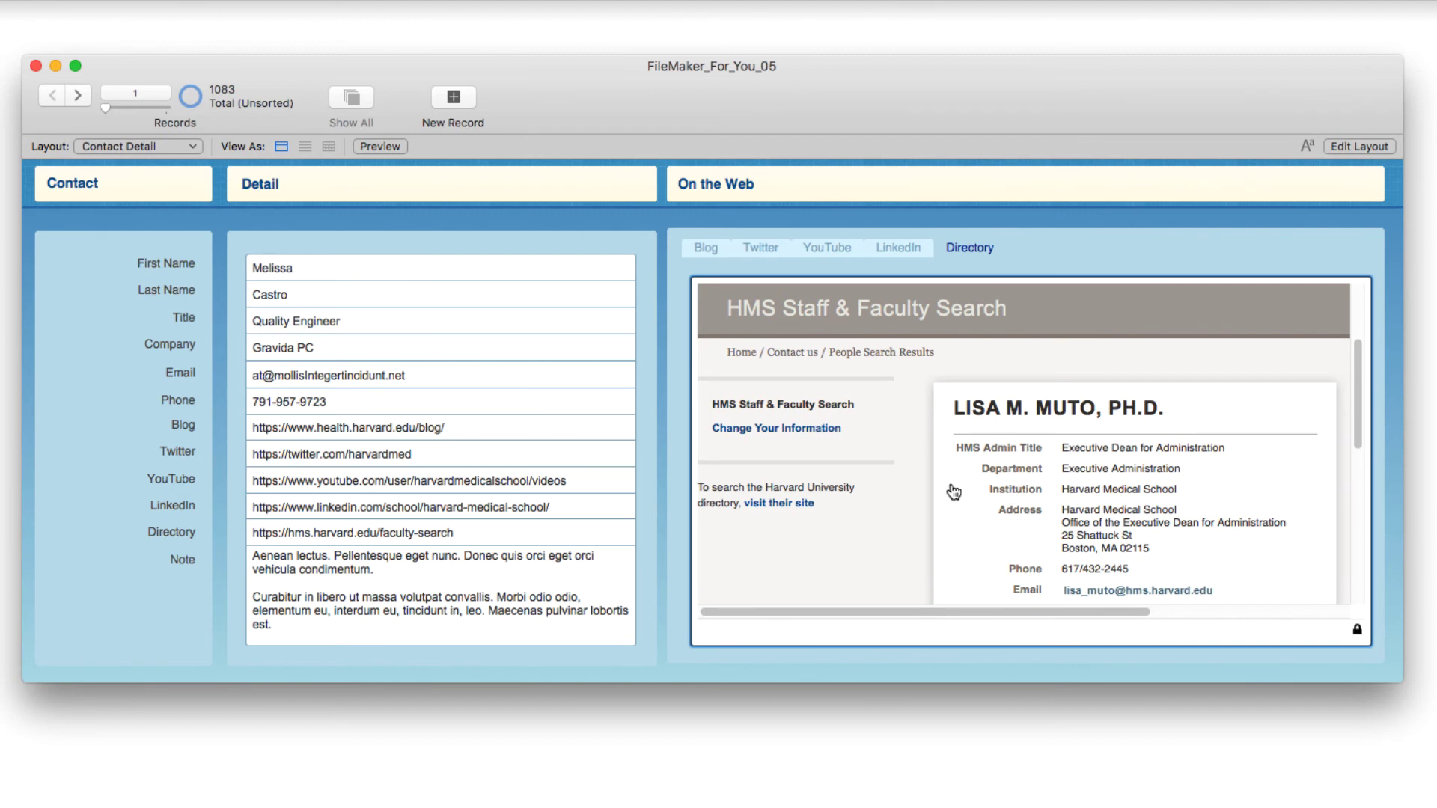
{"action": "scroll", "coordinate": [953, 492], "scroll_direction": "down", "scroll_amount": 2}
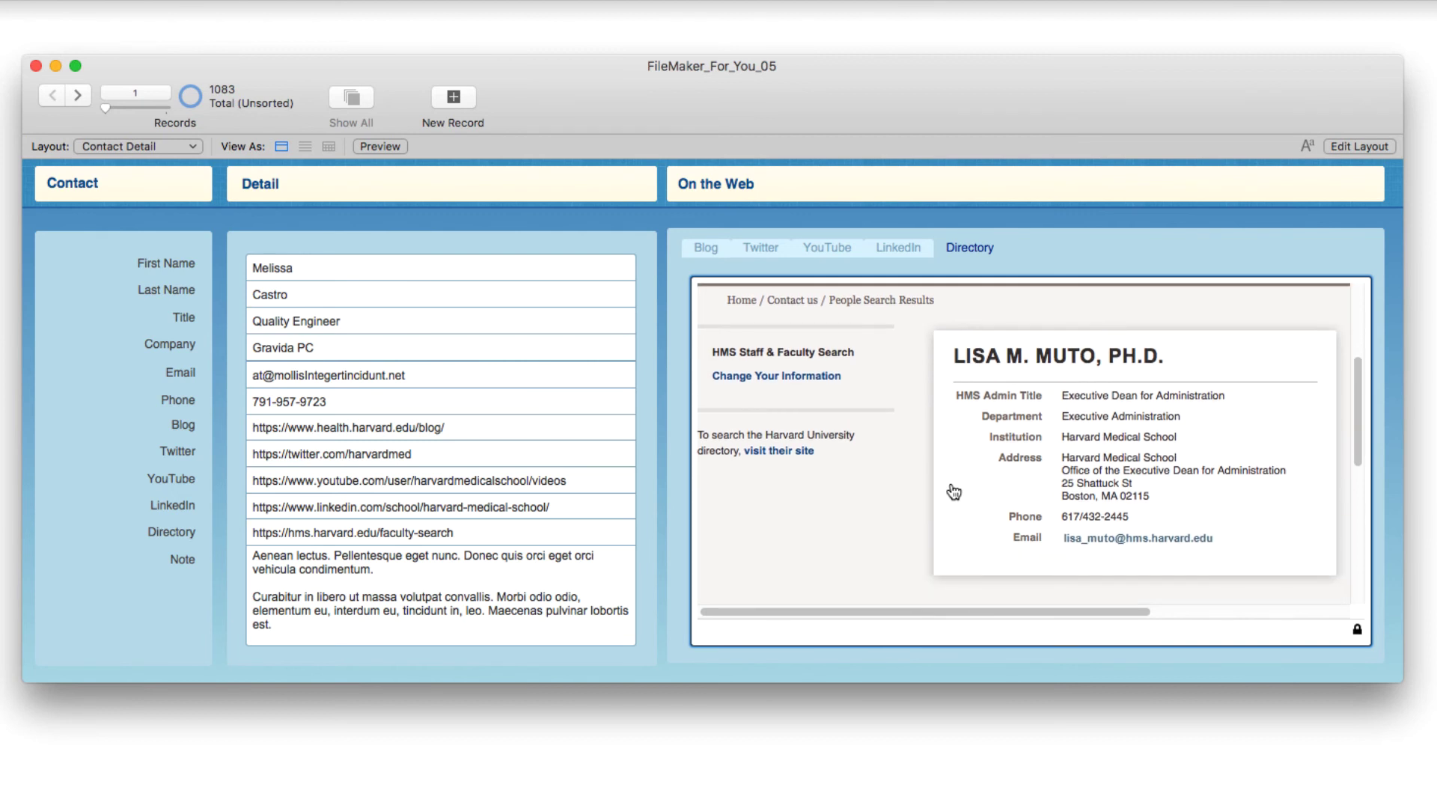
{"action": "scroll", "coordinate": [954, 492], "scroll_direction": "up", "scroll_amount": 5}
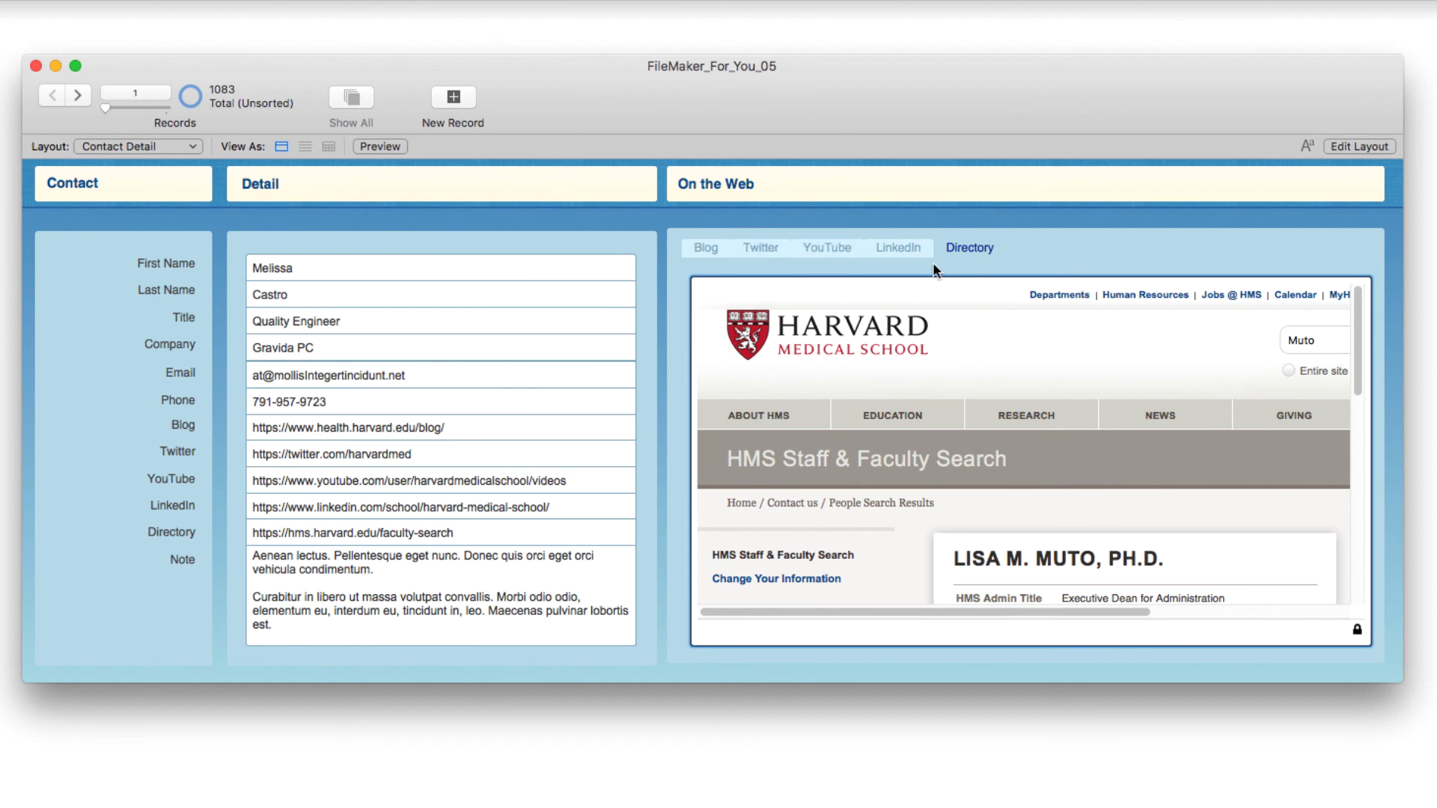
Toggle between the Blog and Twitter tabs, ending on Blog showing the Harvard Health Blog.
{"action": "left_click", "coordinate": [720, 250]}
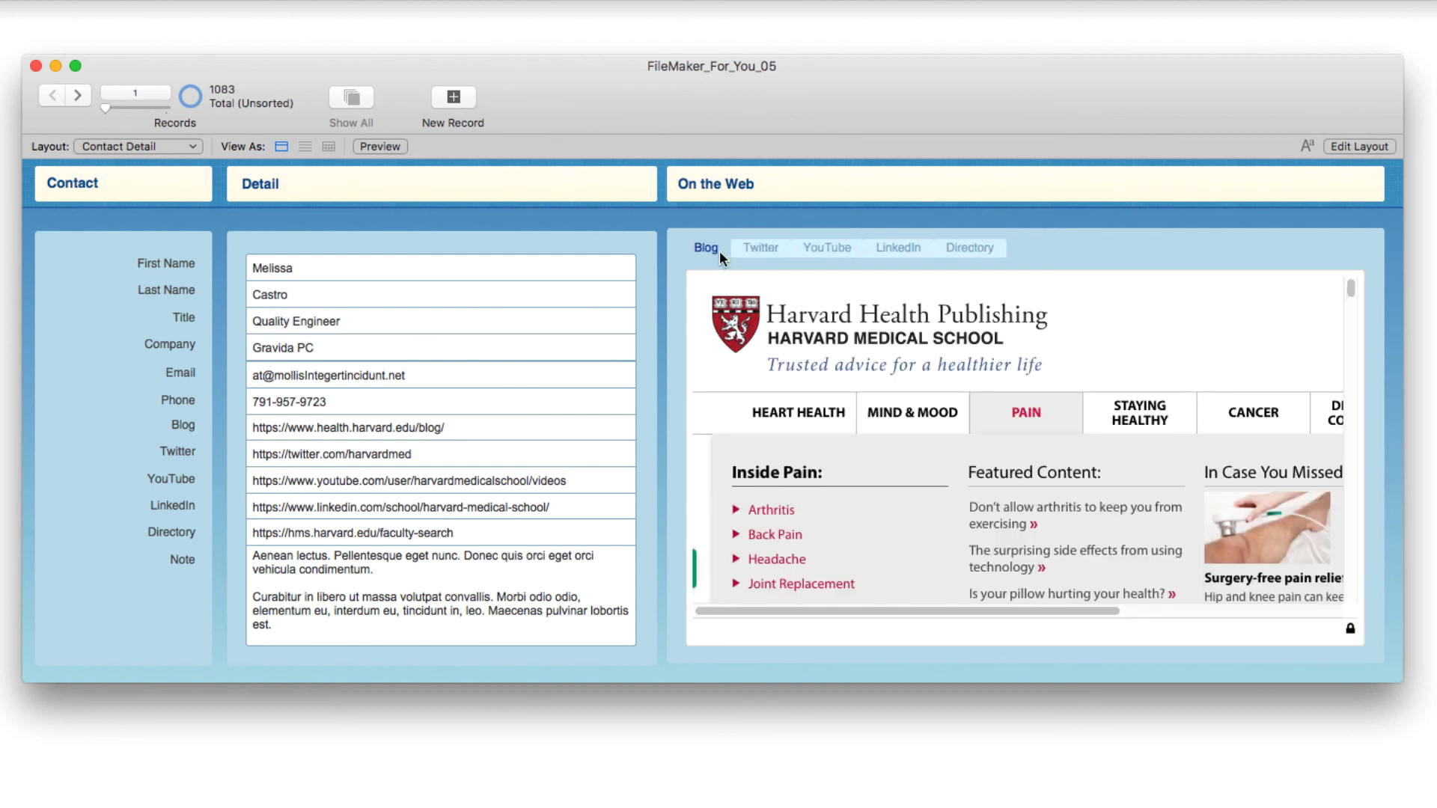
{"action": "left_click", "coordinate": [747, 249]}
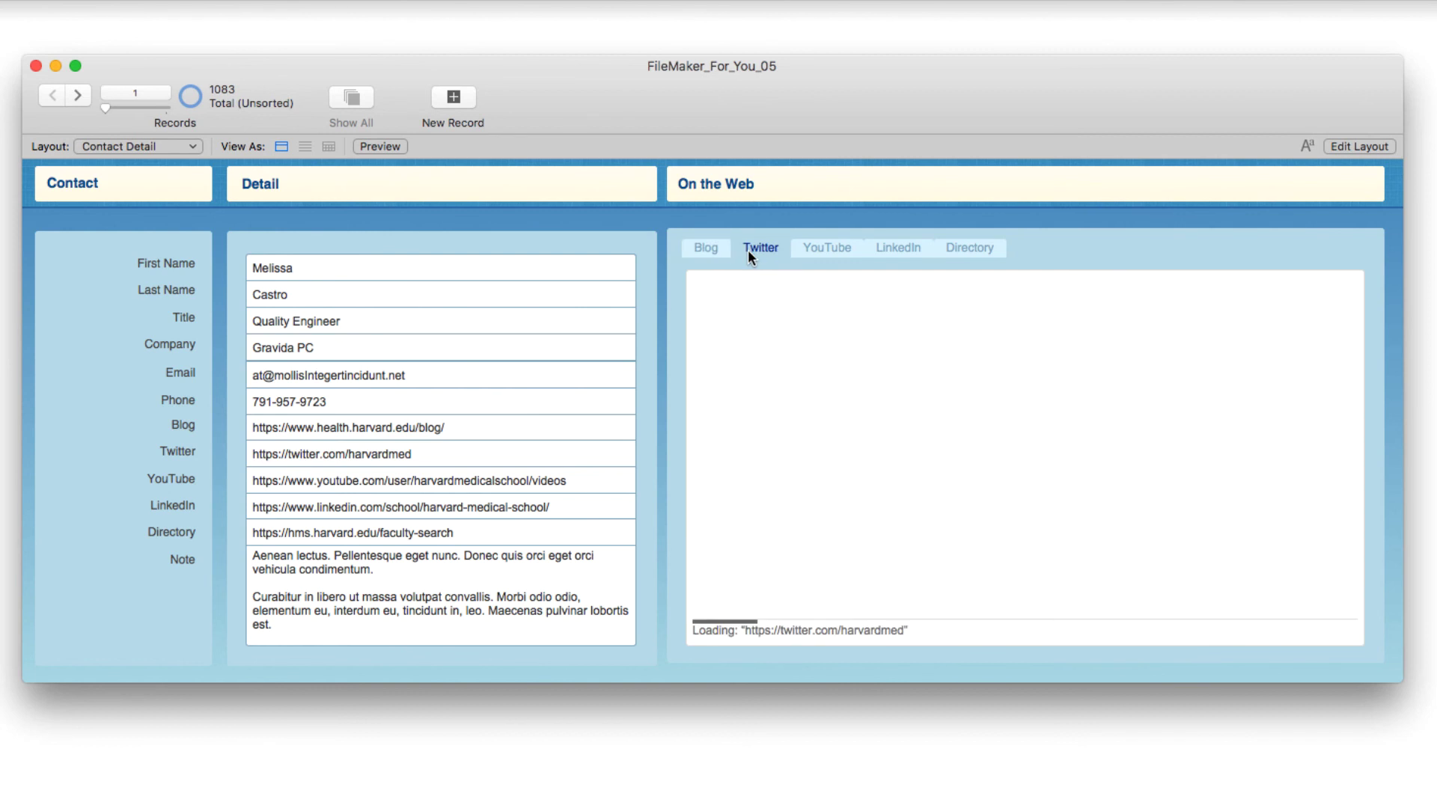
{"action": "left_click", "coordinate": [706, 250]}
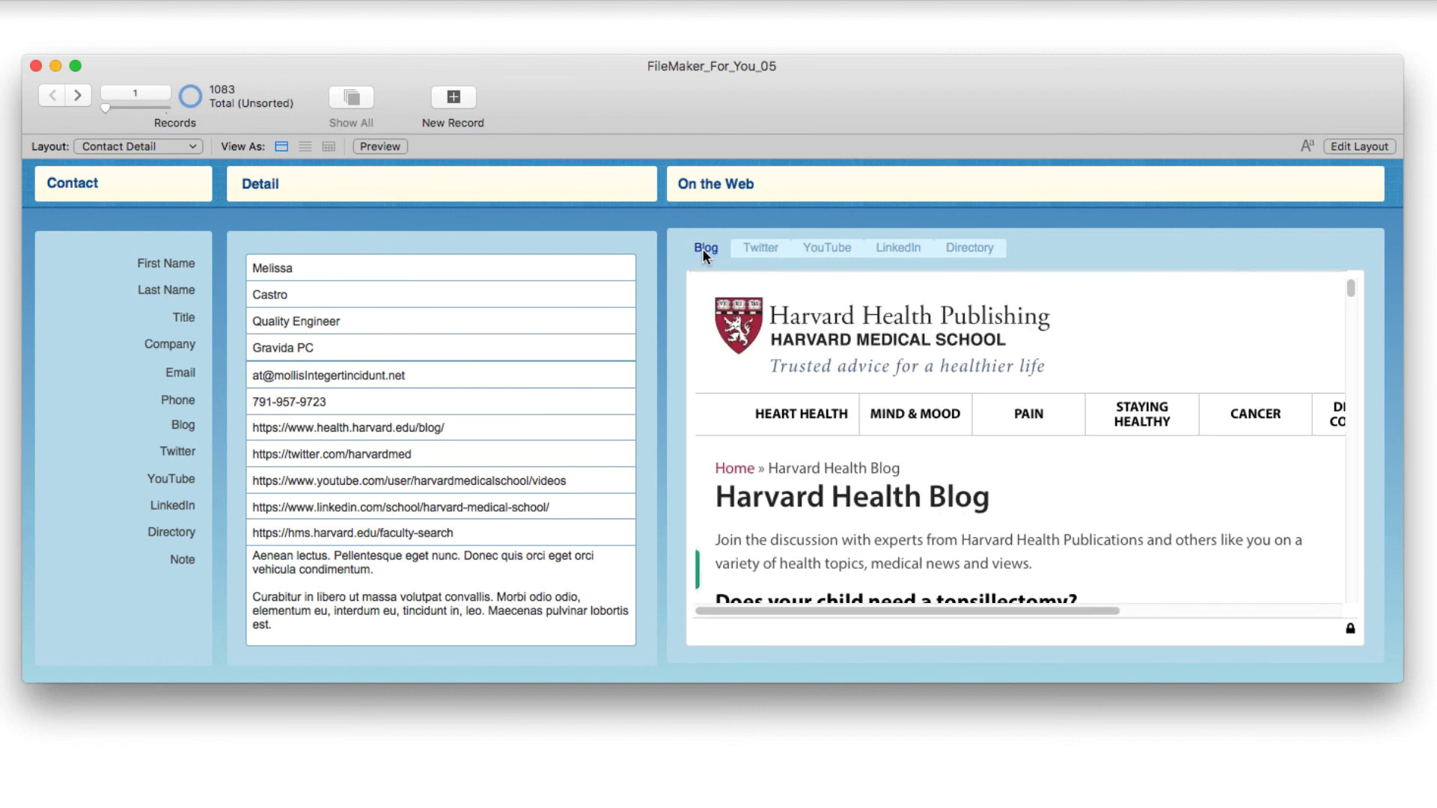